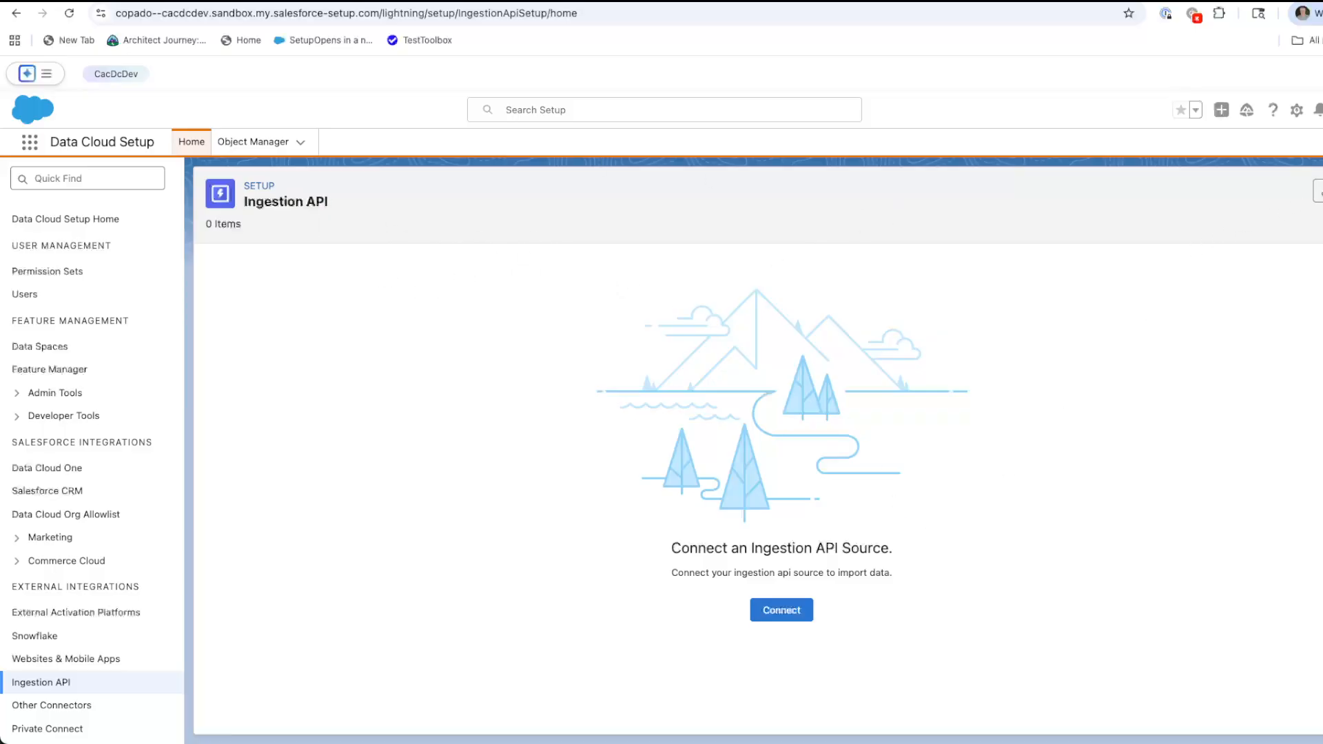
Step: Create and save a new Ingestion API source connector named AirportAPI
{"action": "left_click", "coordinate": [1321, 190]}
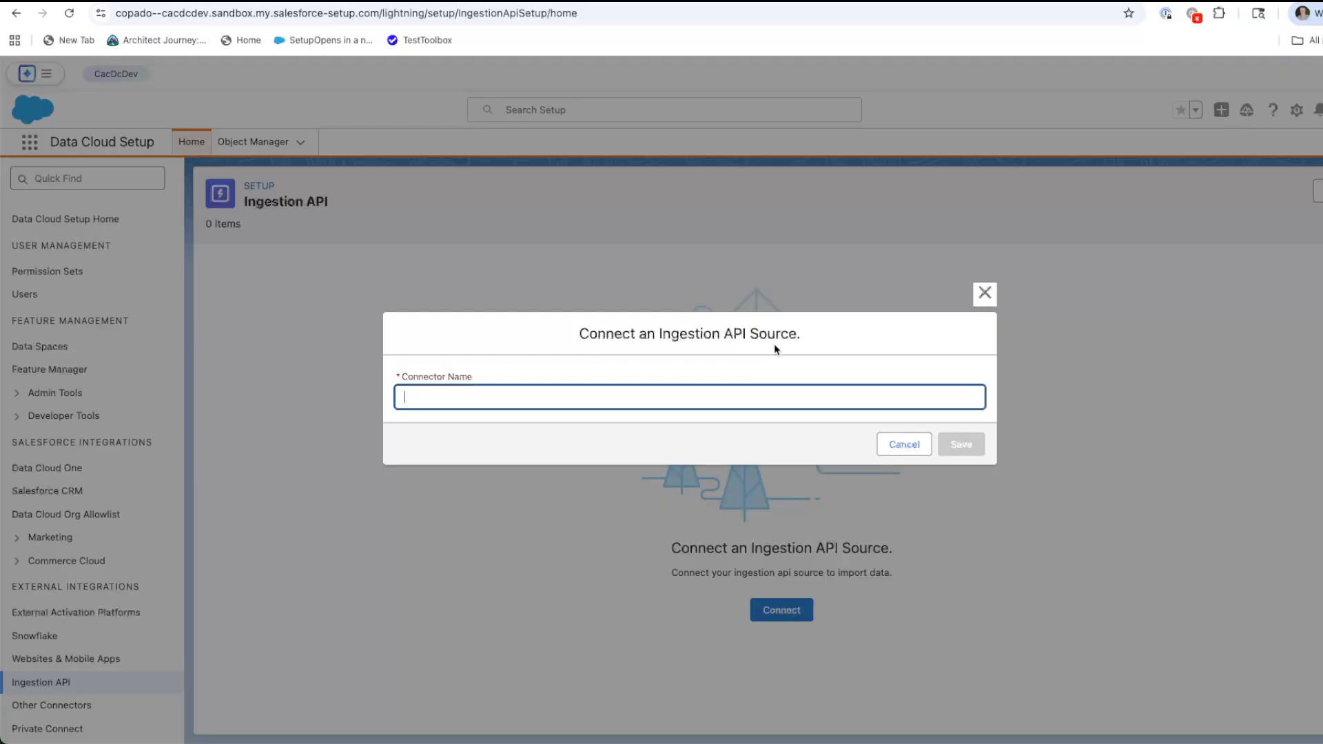
{"action": "type", "text": "A"}
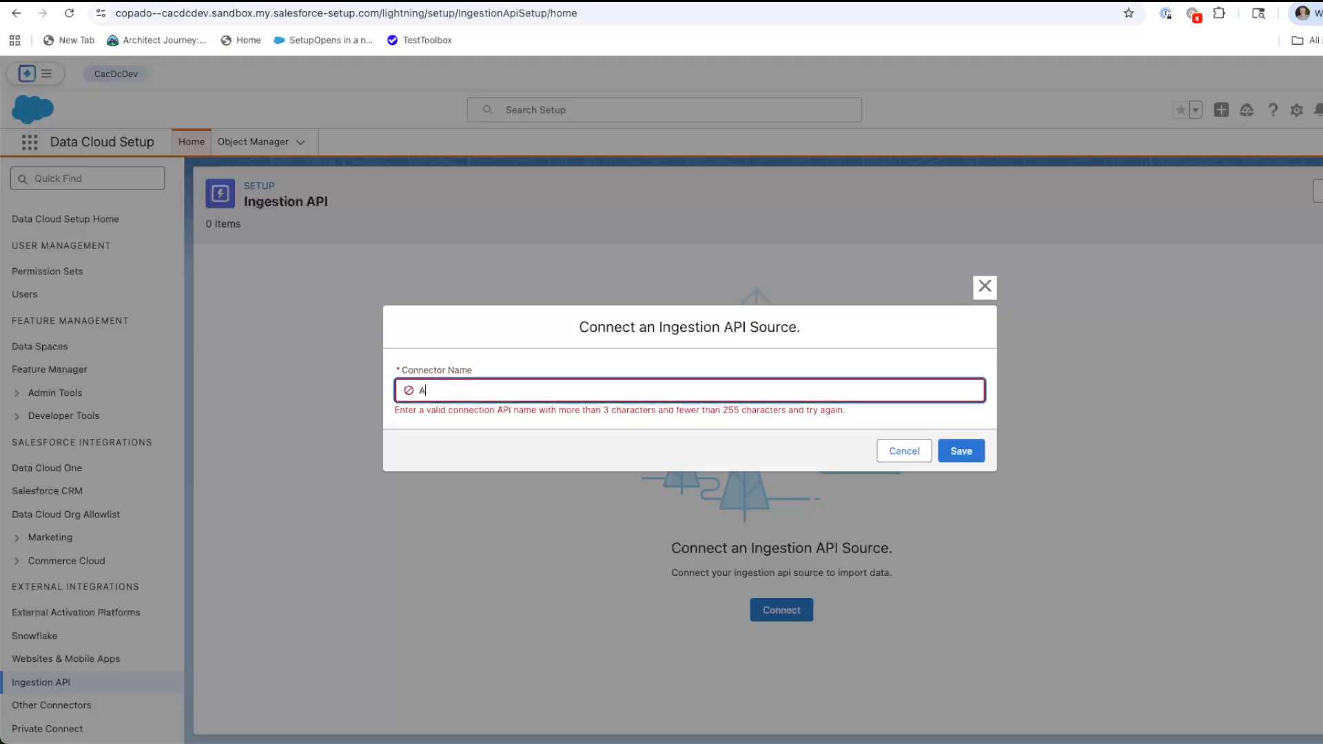
{"action": "type", "text": "irportAPI"}
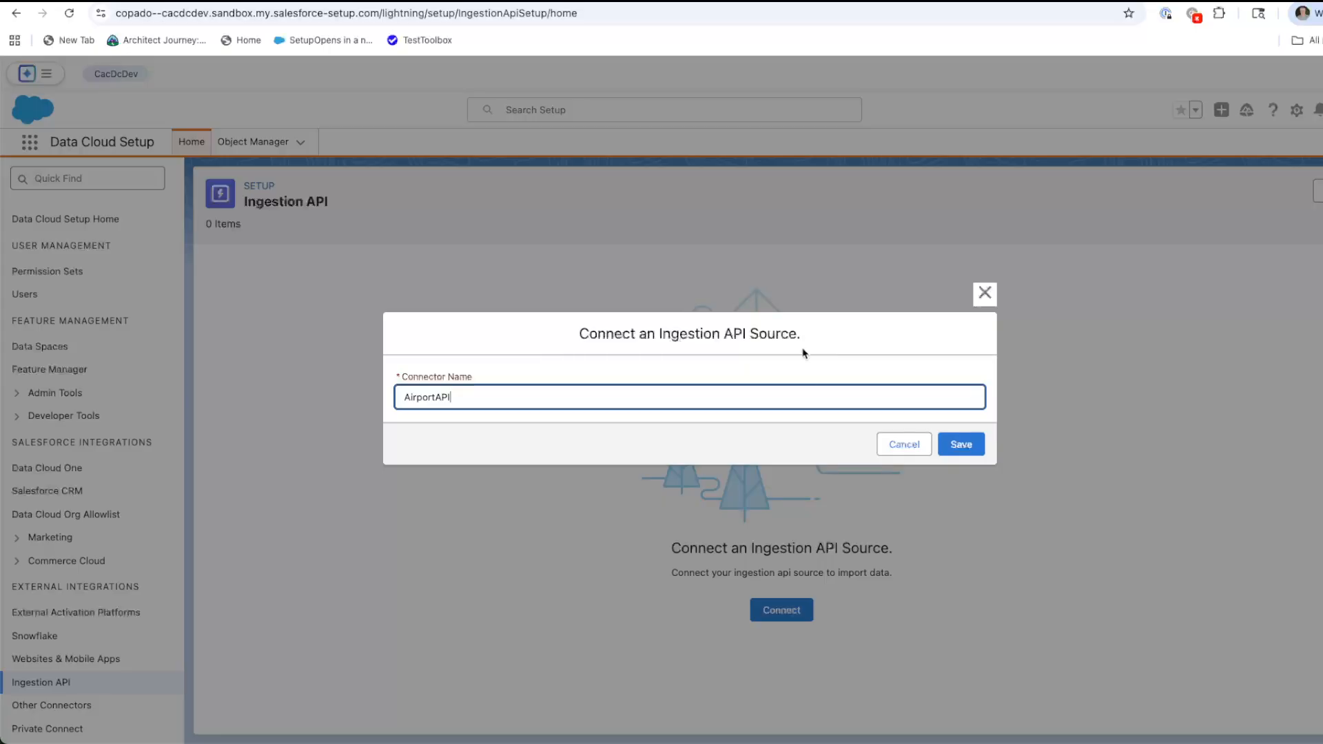
{"action": "left_click", "coordinate": [954, 445]}
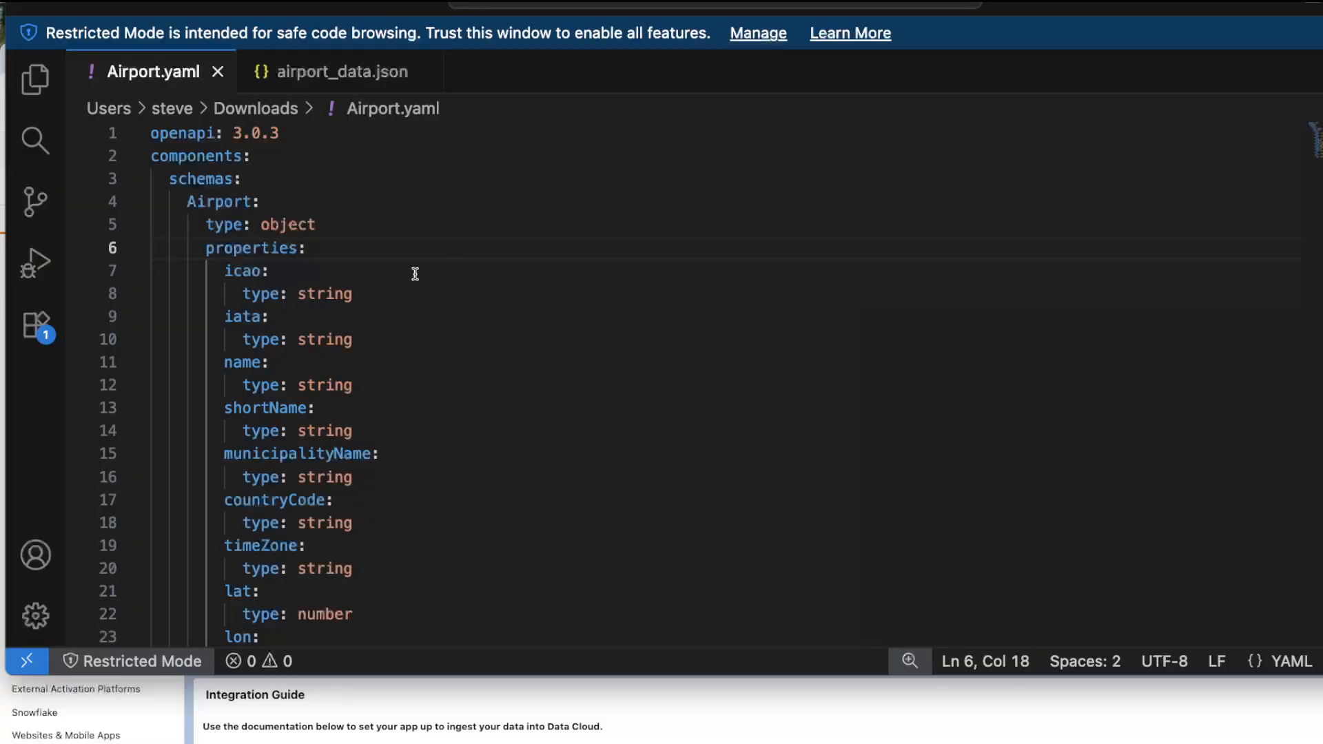
Step: Review the Airport object's properties and their data types in the Airport.yaml schema file
{"action": "scroll", "coordinate": [416, 274], "scroll_direction": "down", "scroll_amount": 1}
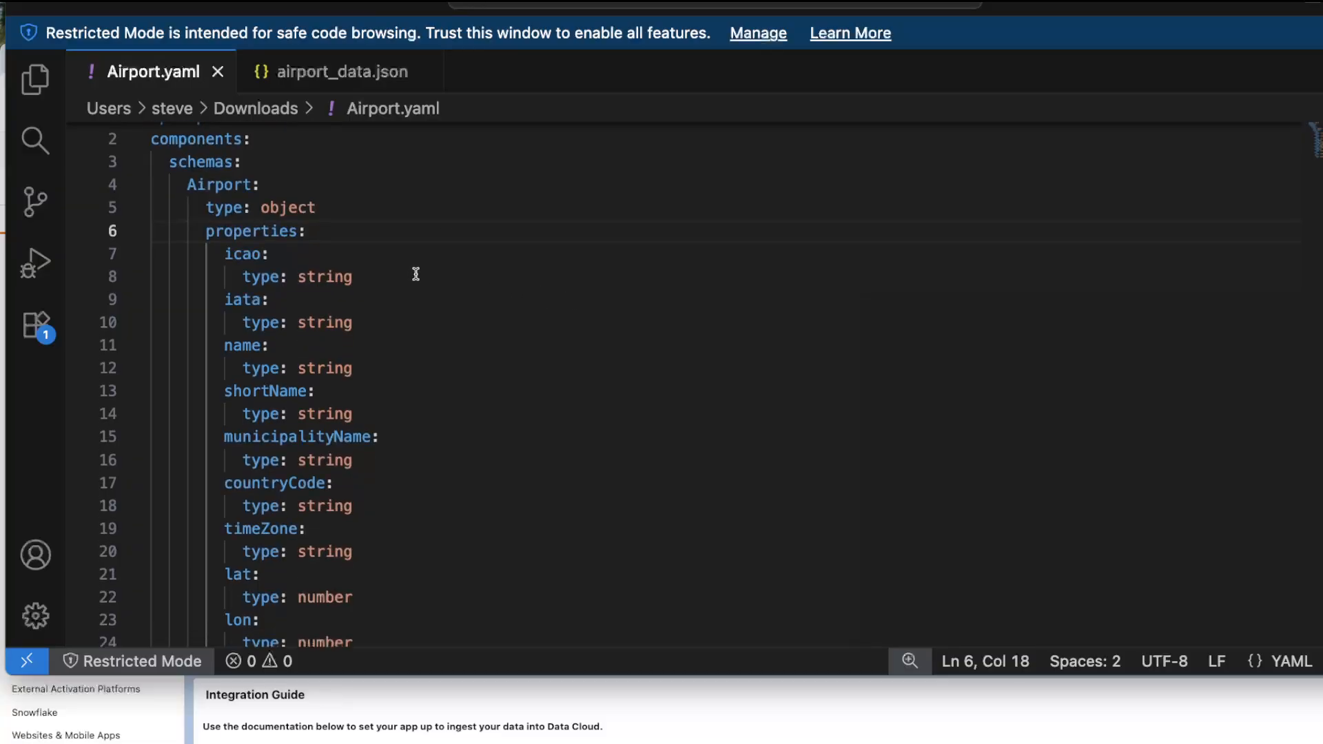
{"action": "scroll", "coordinate": [346, 271], "scroll_direction": "up", "scroll_amount": 1}
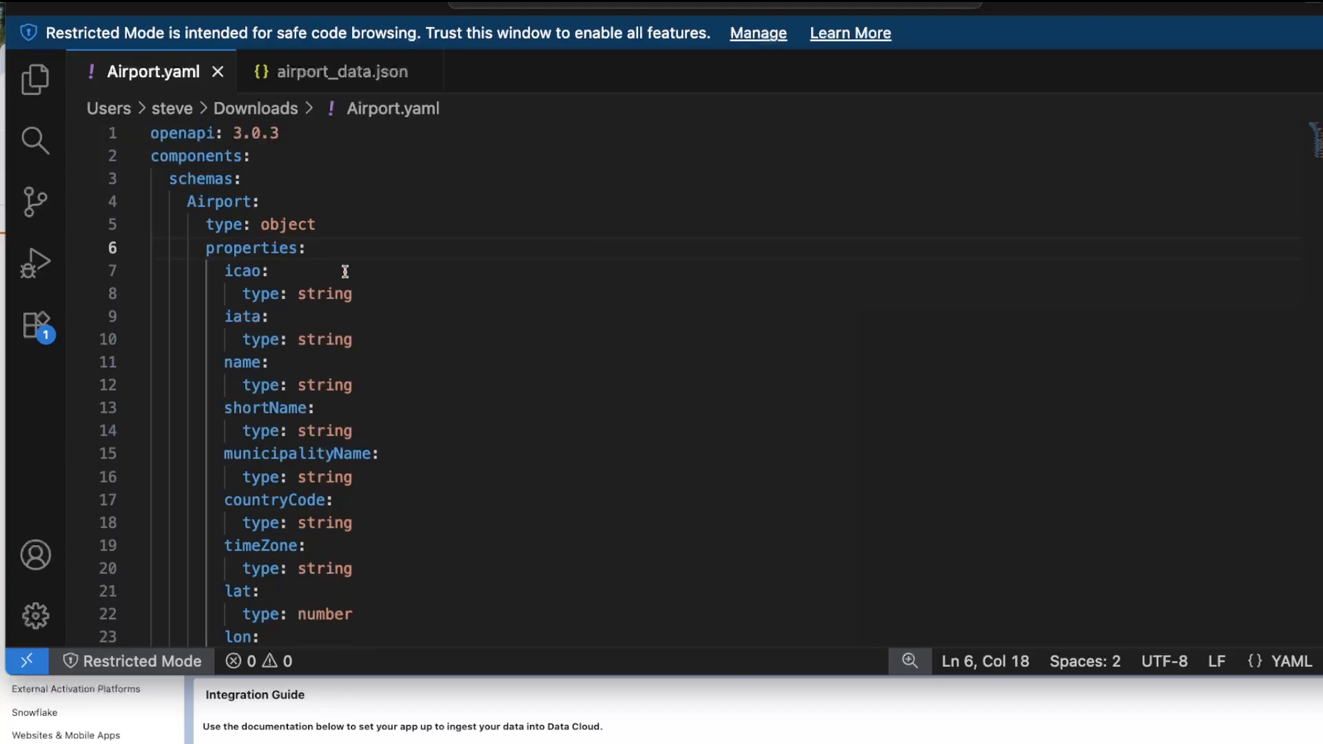
{"action": "scroll", "coordinate": [328, 270], "scroll_direction": "down", "scroll_amount": 3}
{"action": "scroll", "coordinate": [326, 279], "scroll_direction": "down", "scroll_amount": 1}
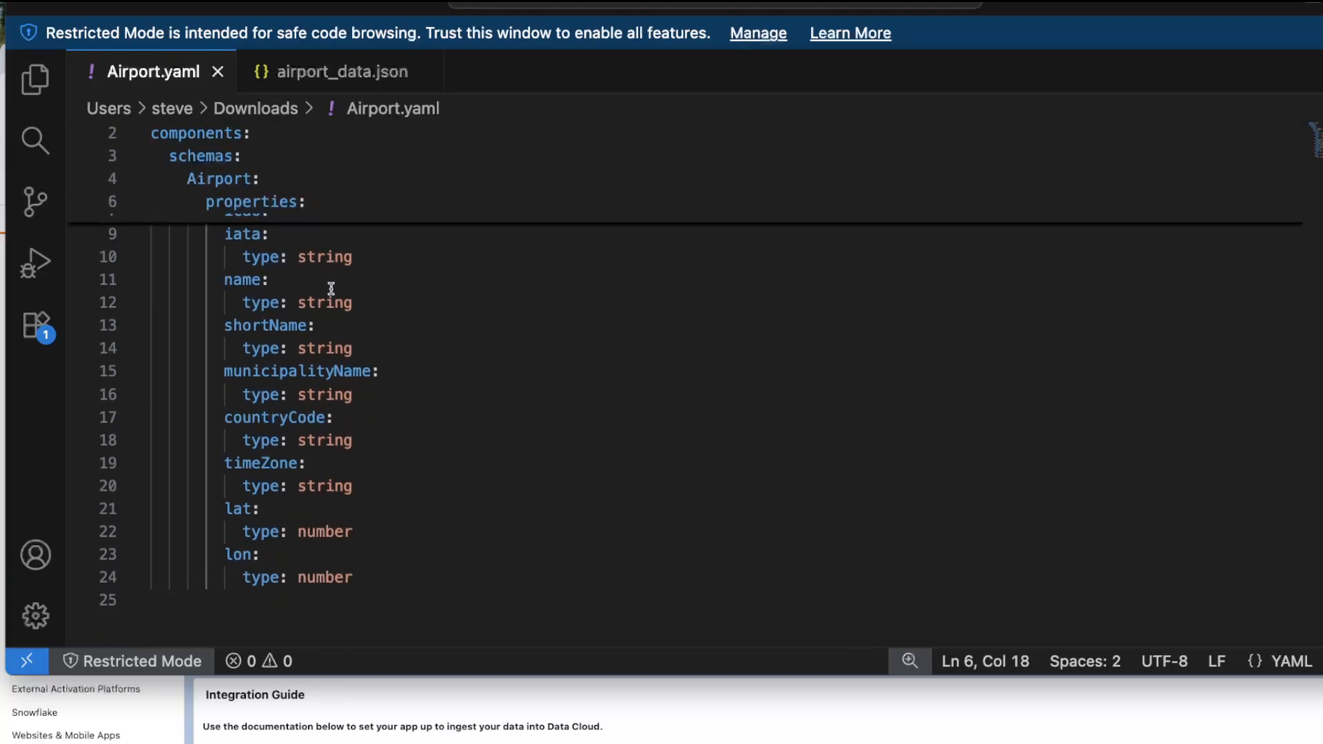
{"action": "scroll", "coordinate": [369, 295], "scroll_direction": "down", "scroll_amount": 1}
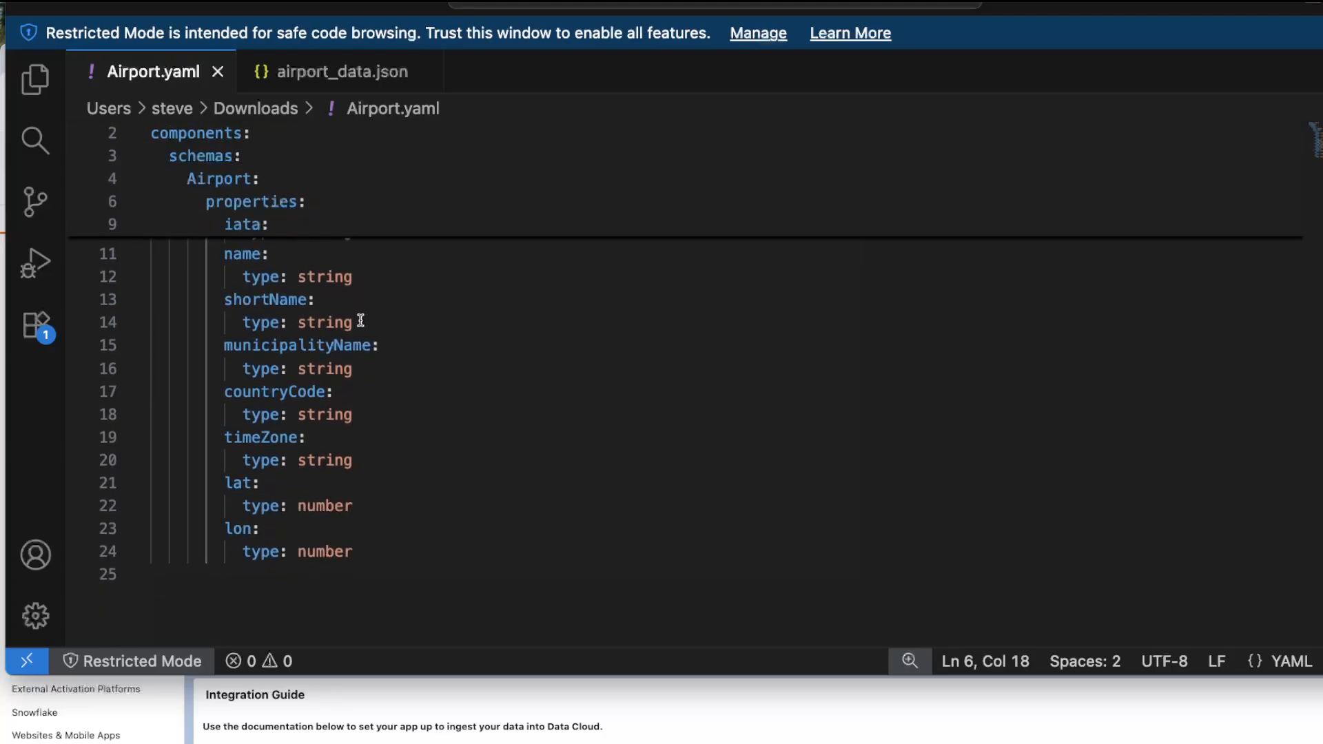
{"action": "scroll", "coordinate": [362, 324], "scroll_direction": "down", "scroll_amount": 3}
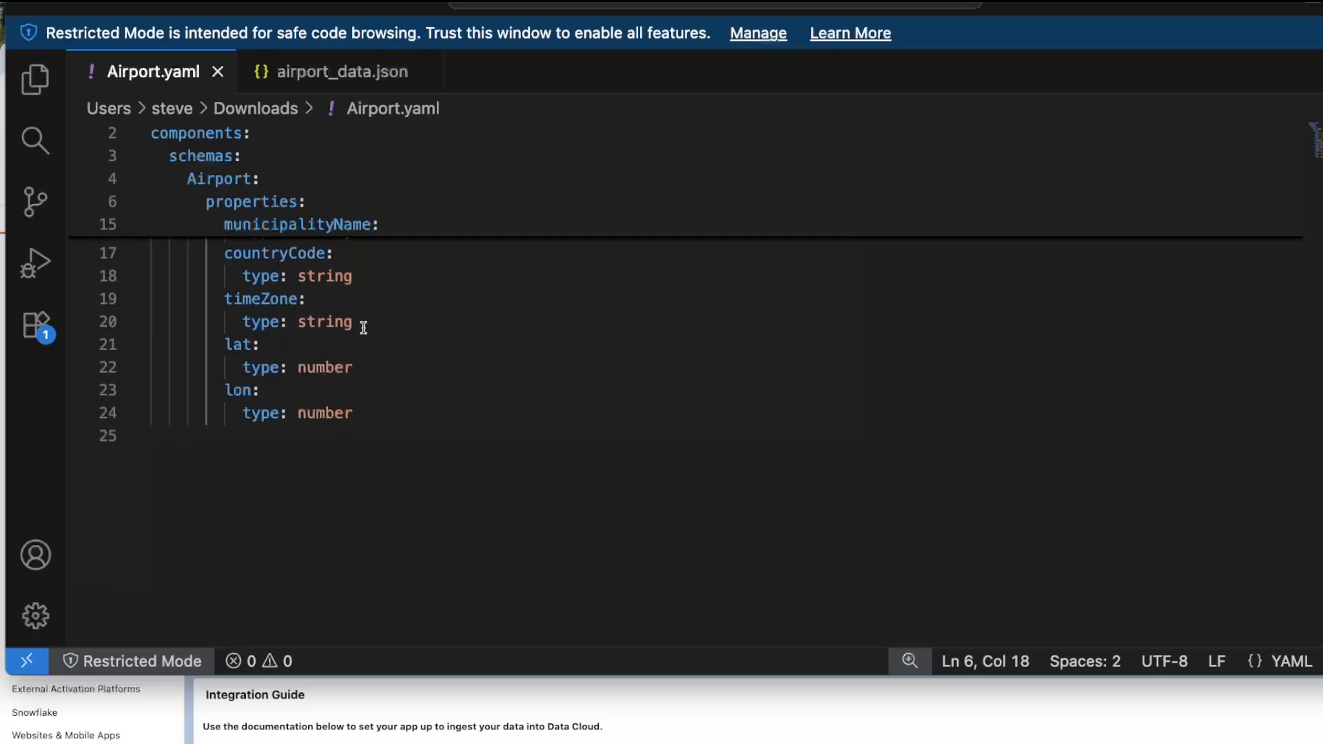
{"action": "scroll", "coordinate": [364, 327], "scroll_direction": "up", "scroll_amount": 5}
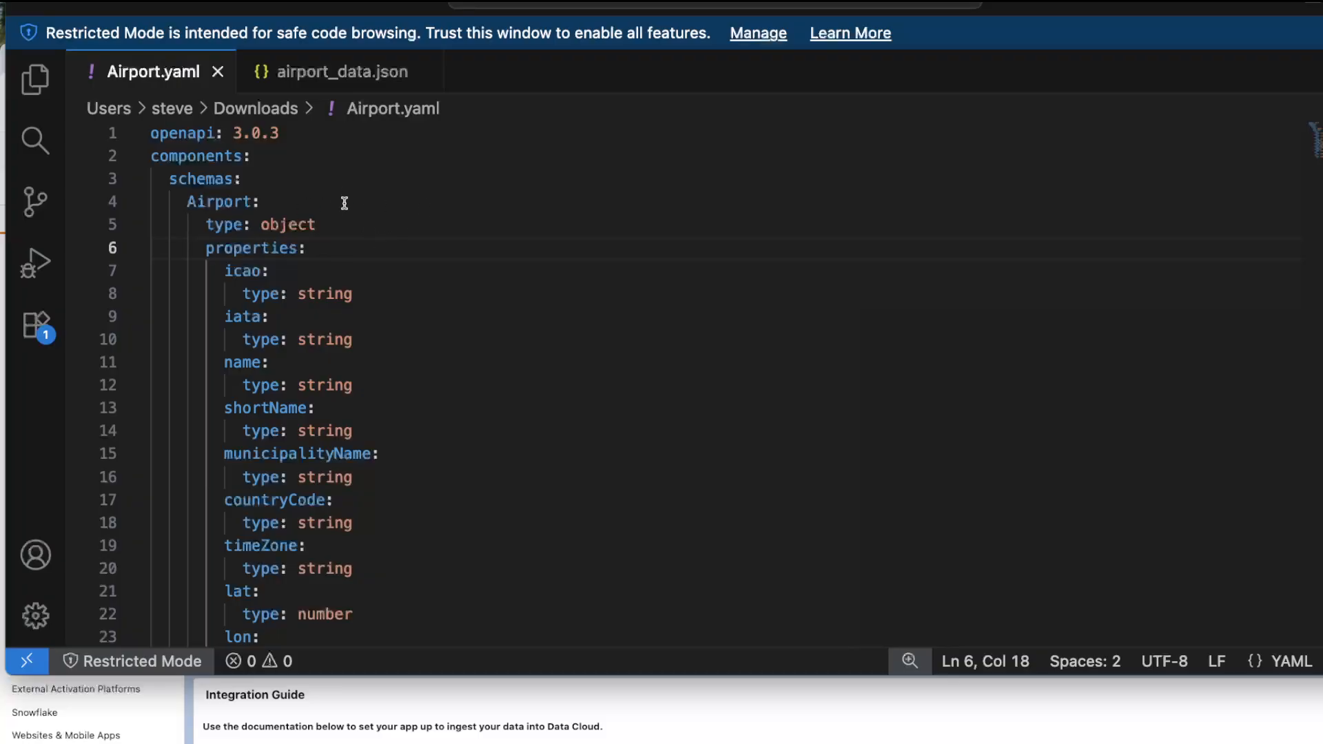
Step: Switch back to Data Cloud Setup, then upload and save the Airport OpenAPI schema file for the AirportAPI connector
{"action": "left_click", "coordinate": [477, 740]}
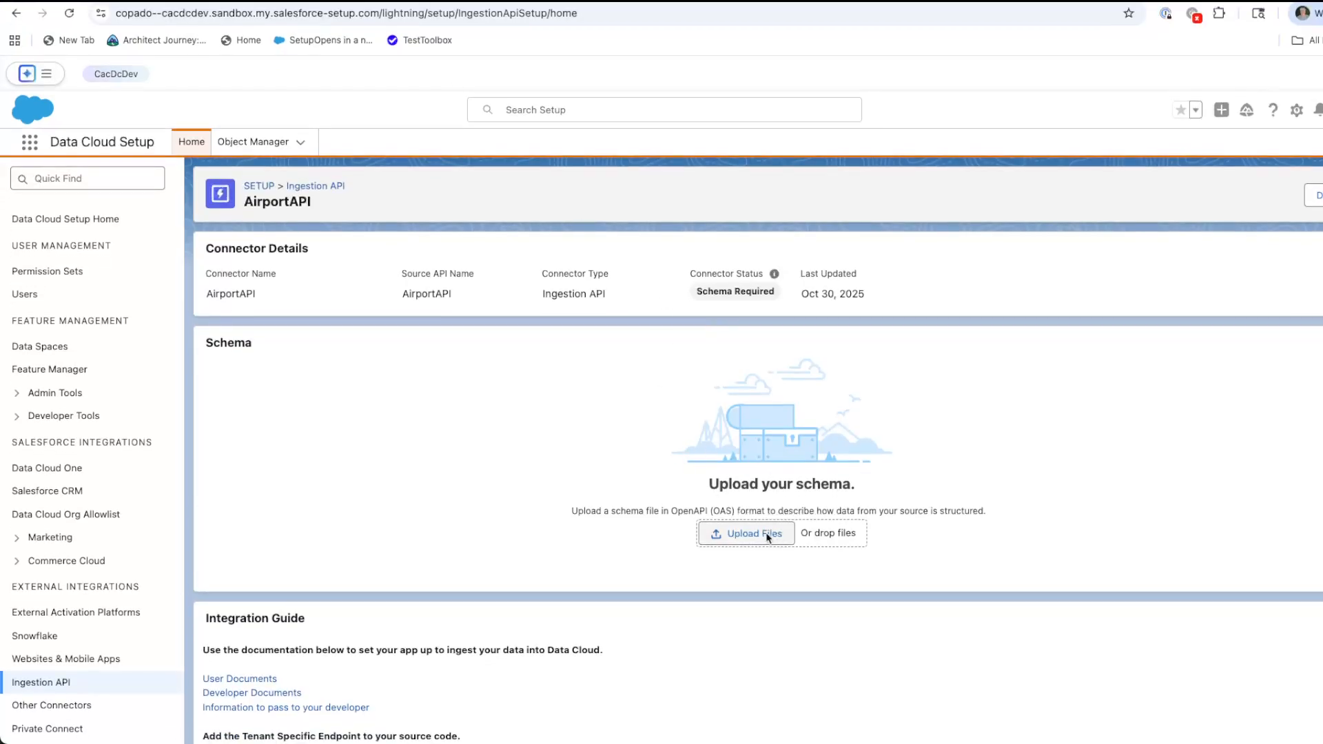
{"action": "left_click", "coordinate": [747, 536]}
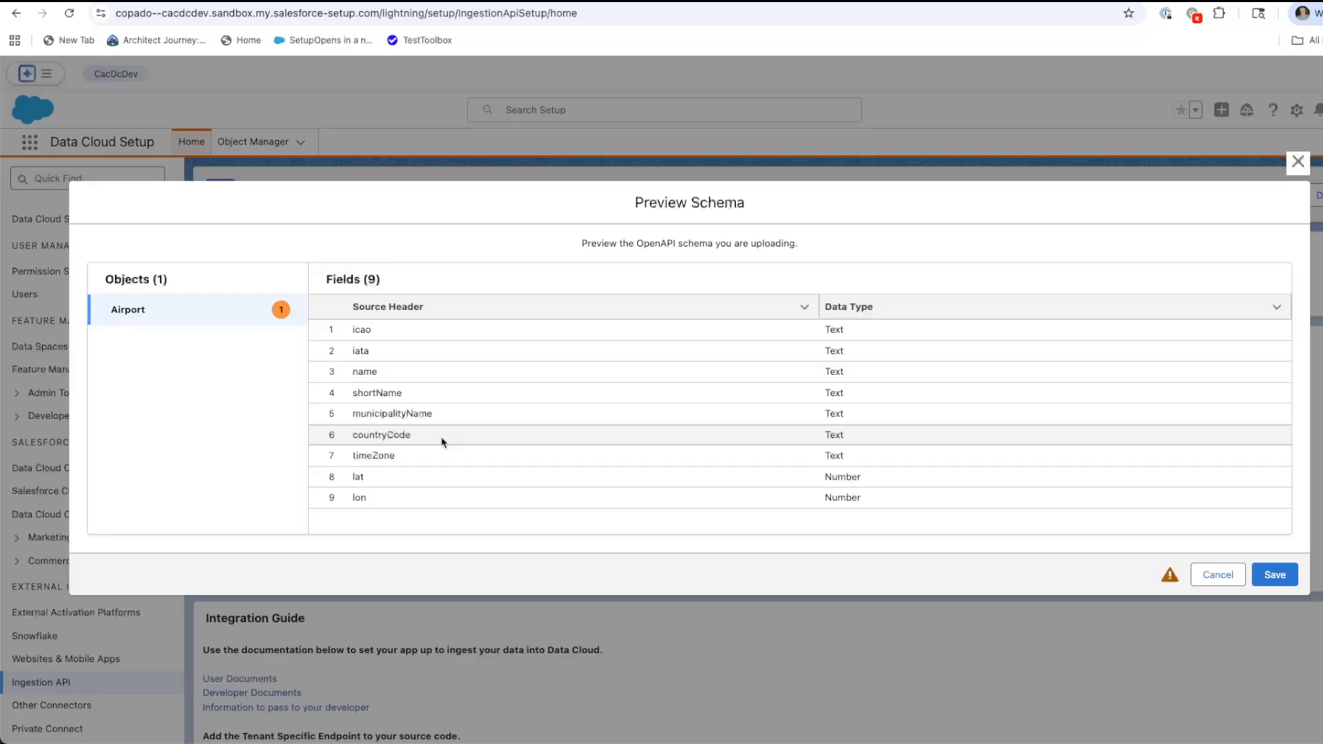
{"action": "scroll", "coordinate": [441, 440], "scroll_direction": "down", "scroll_amount": 1}
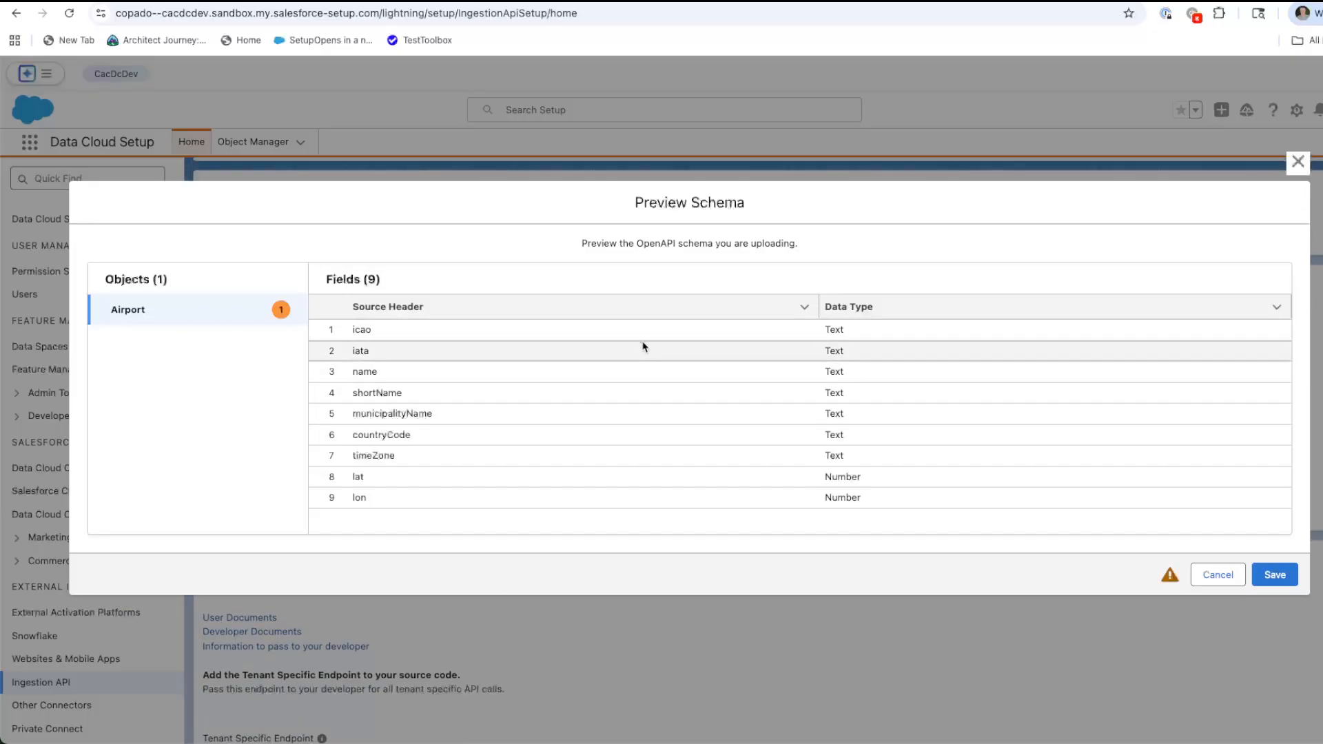
{"action": "left_click", "coordinate": [1170, 576]}
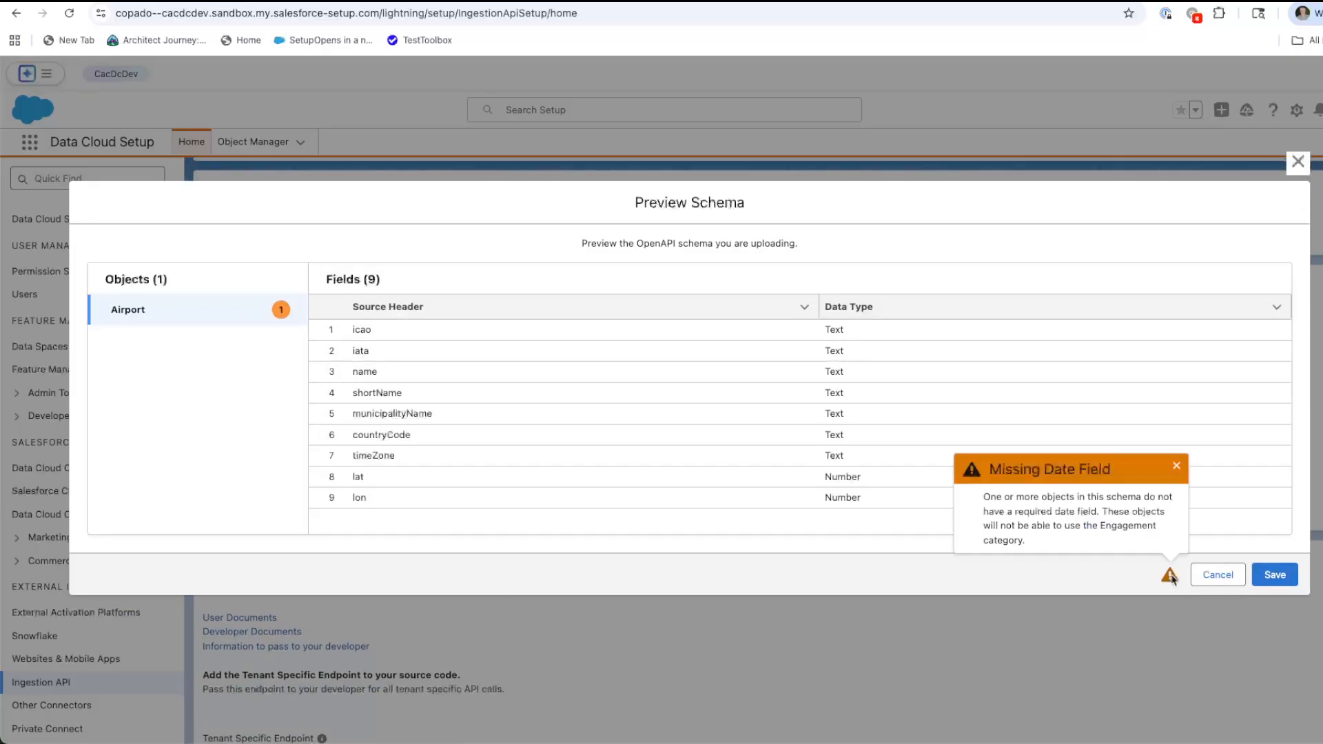
{"action": "left_click", "coordinate": [1174, 468]}
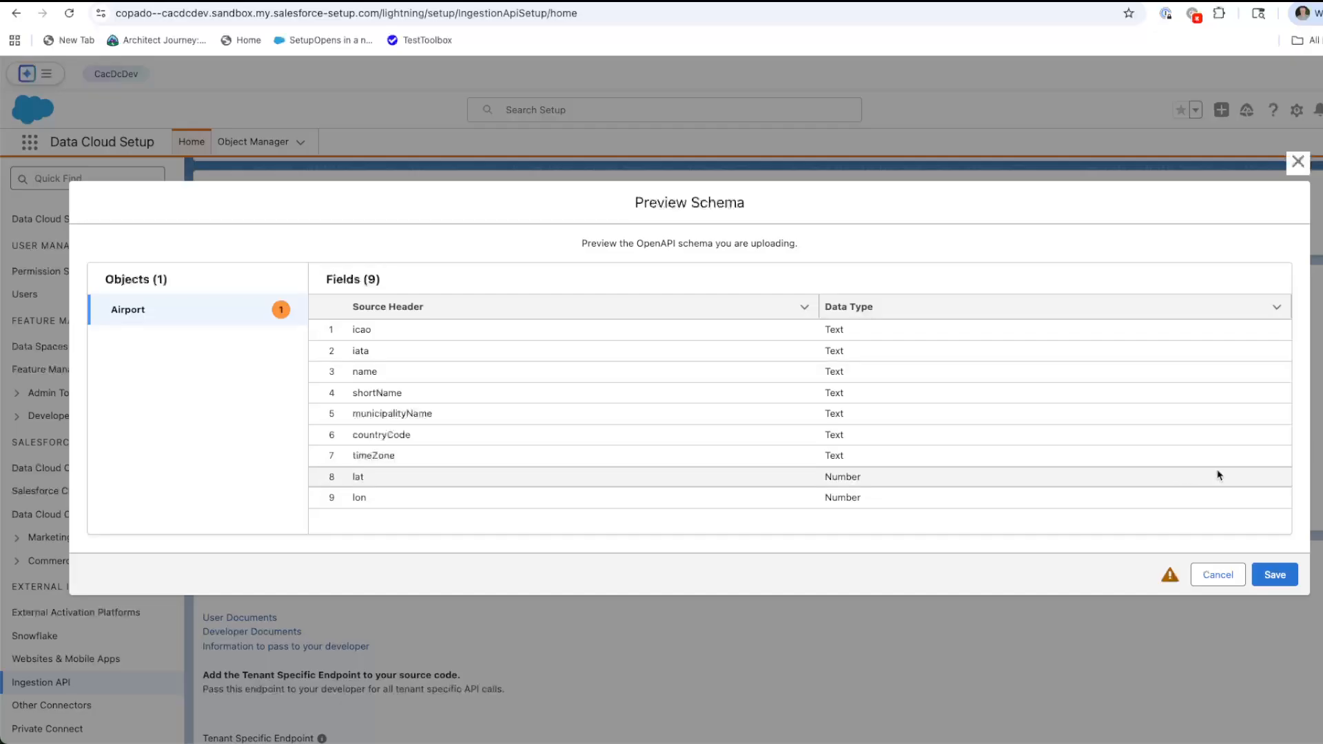
{"action": "left_click", "coordinate": [1283, 577]}
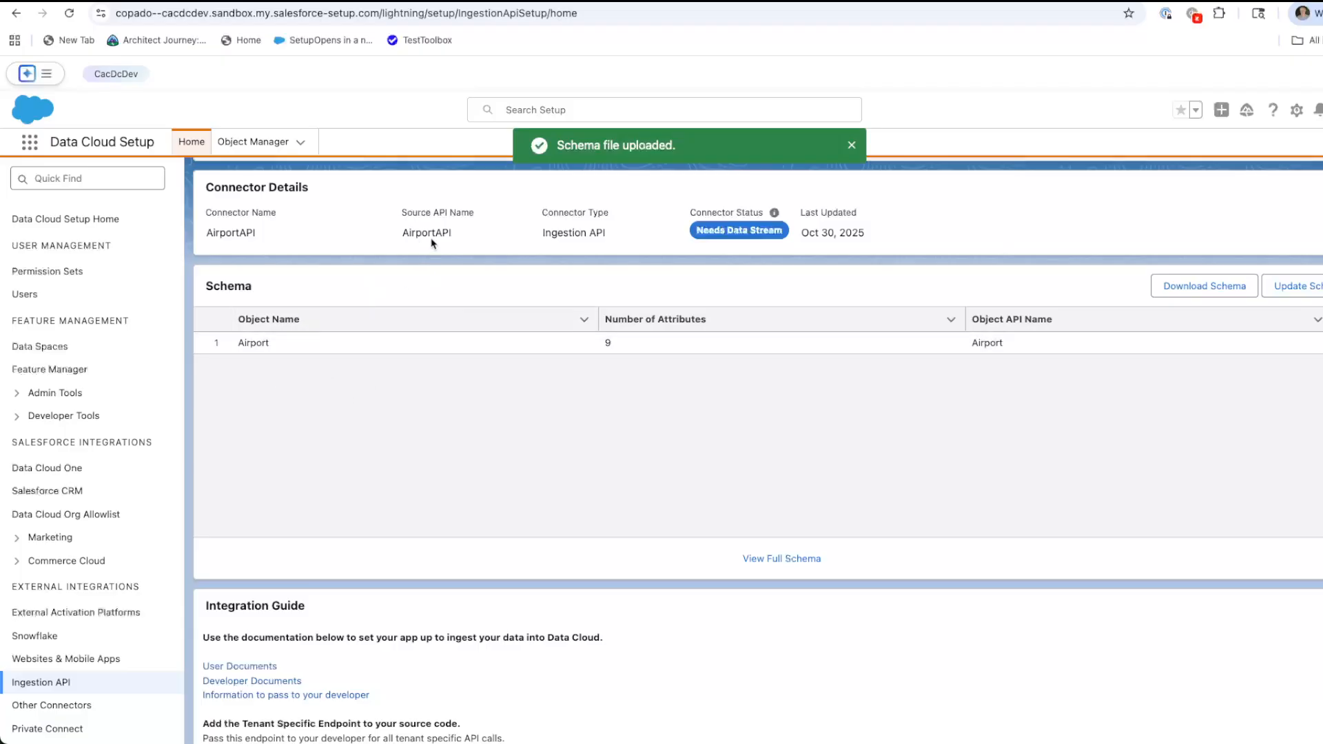
{"action": "scroll", "coordinate": [677, 339], "scroll_direction": "down", "scroll_amount": 3}
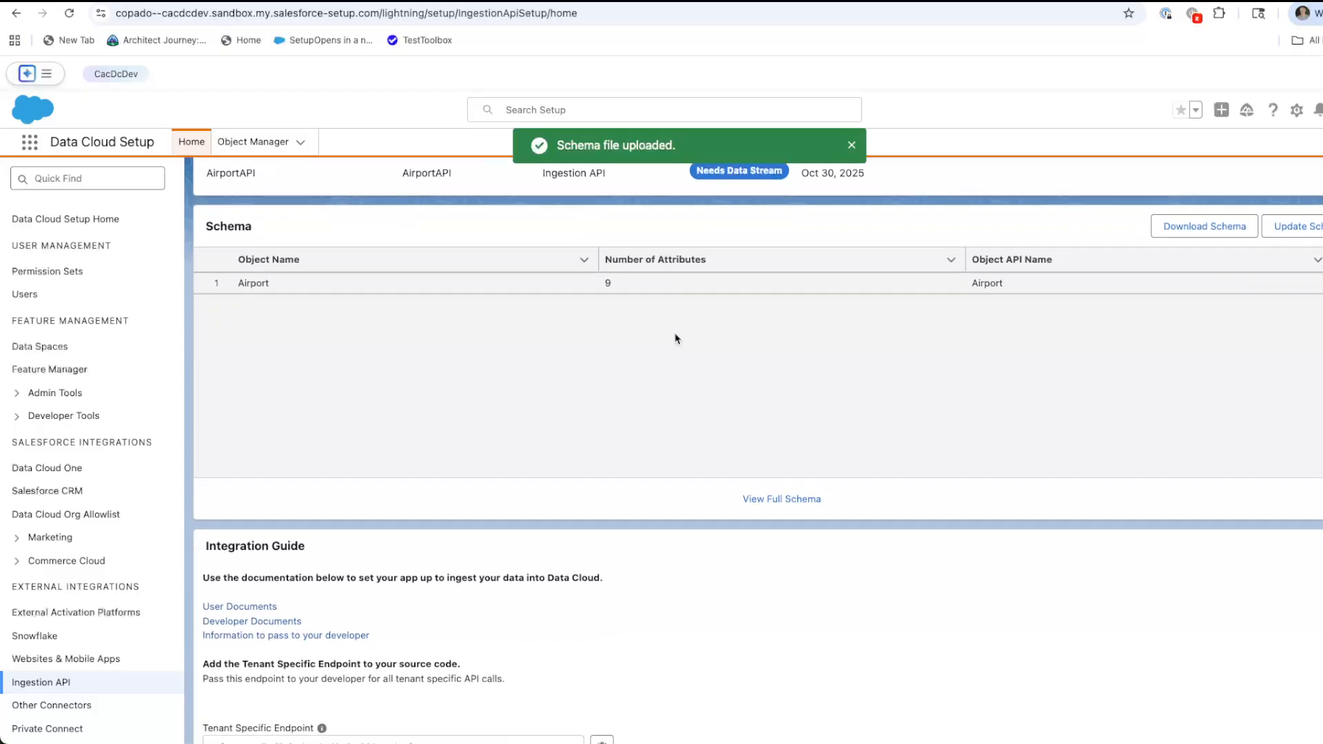
{"action": "scroll", "coordinate": [676, 337], "scroll_direction": "up", "scroll_amount": 5}
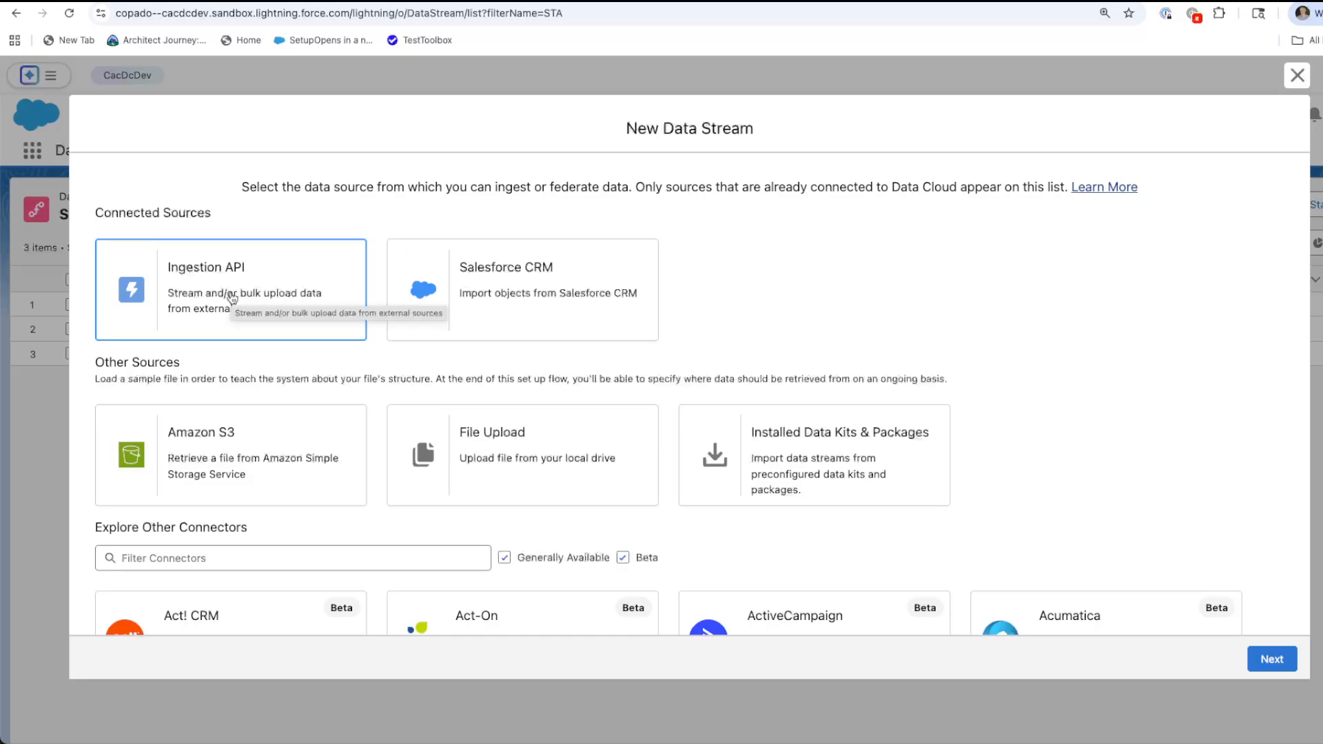
Step: Choose Ingestion API as the new data stream's source and select the Airport object of AirportAPI
{"action": "left_click", "coordinate": [232, 297]}
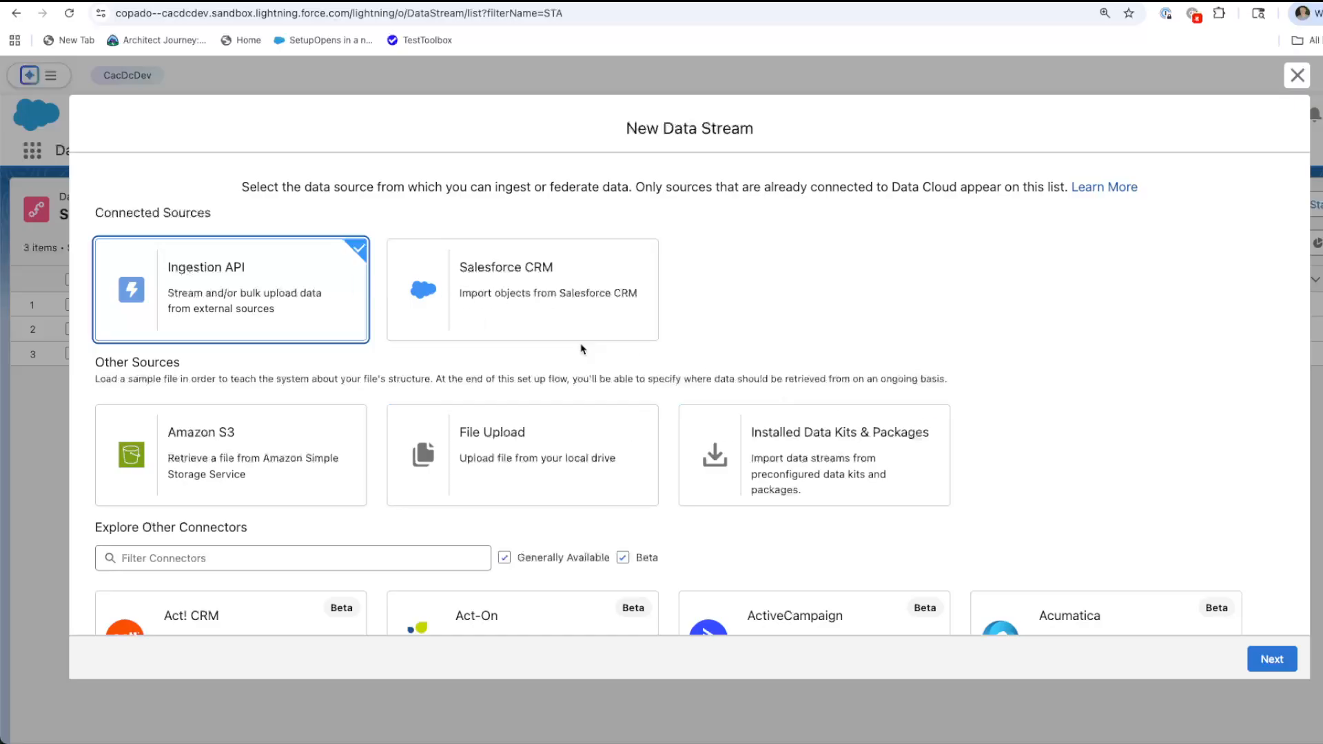
{"action": "left_click", "coordinate": [1270, 658]}
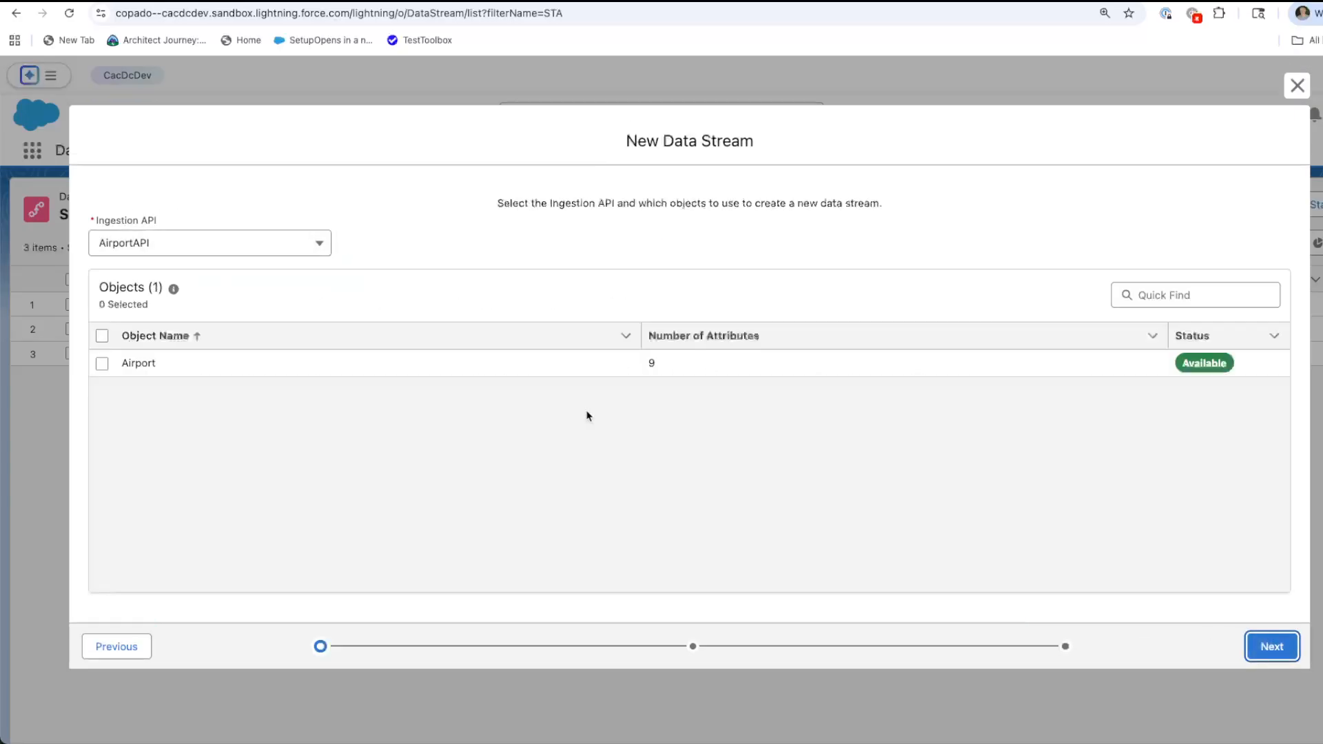
{"action": "left_click", "coordinate": [153, 243]}
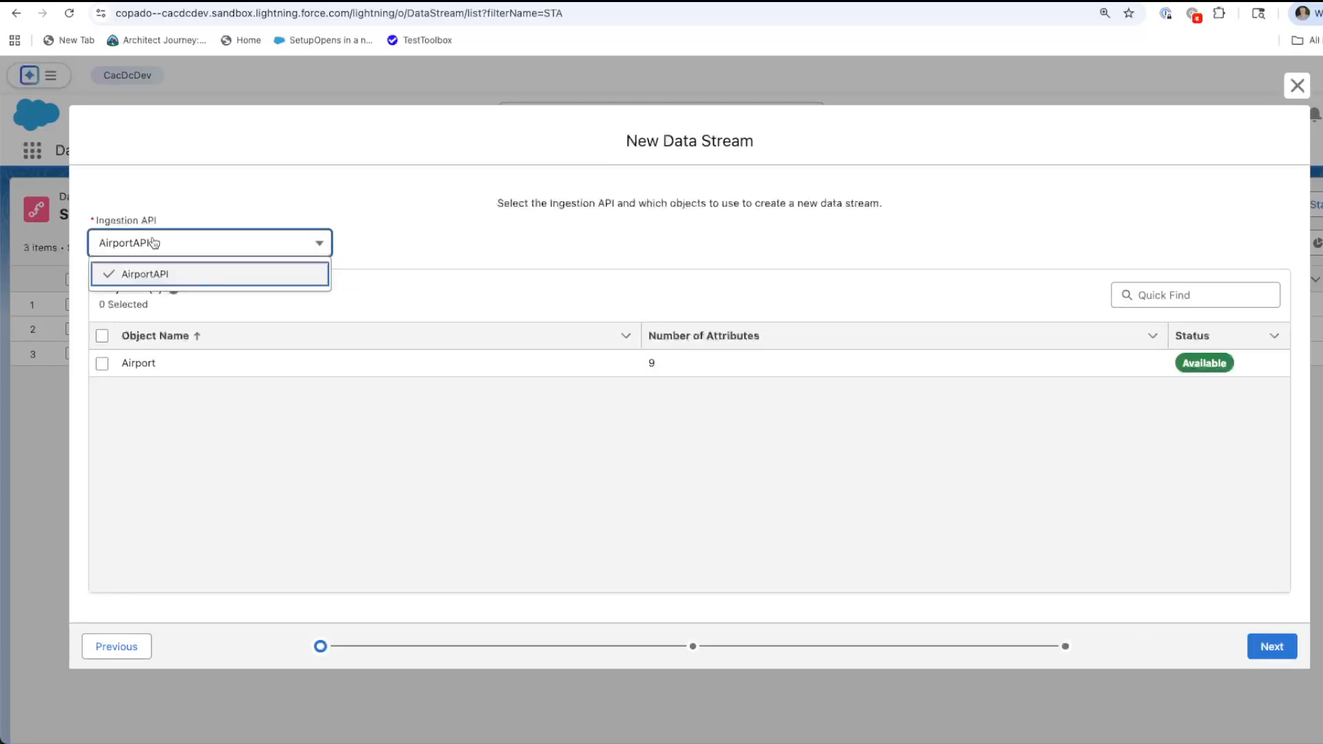
{"action": "left_click", "coordinate": [153, 243]}
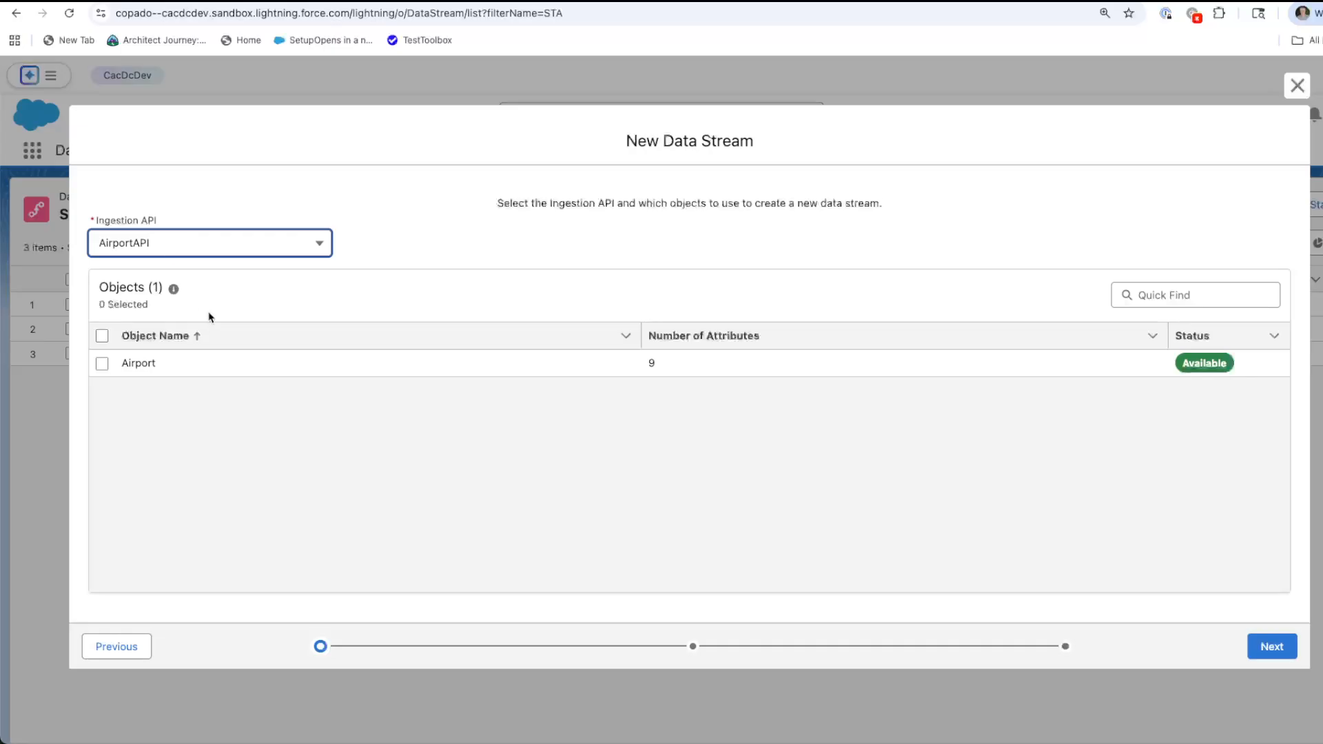
{"action": "left_click", "coordinate": [102, 364]}
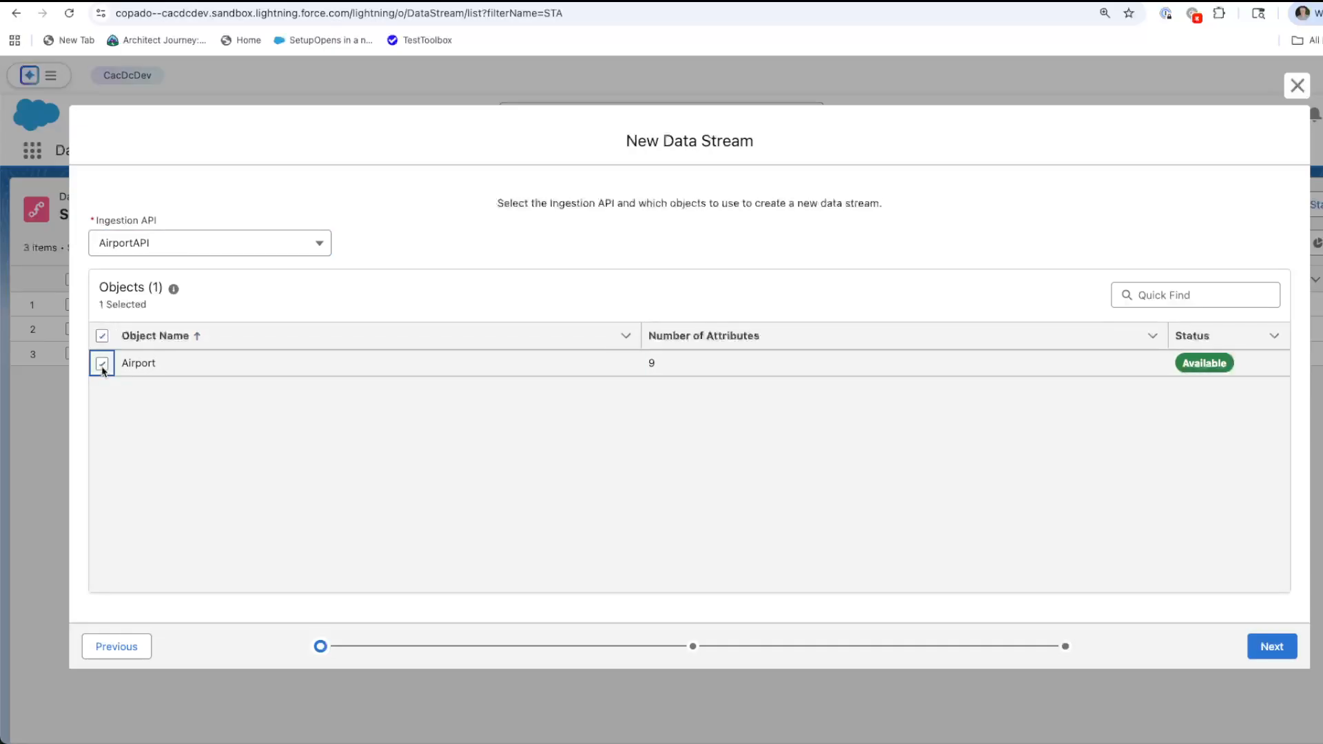
{"action": "left_click", "coordinate": [1276, 647]}
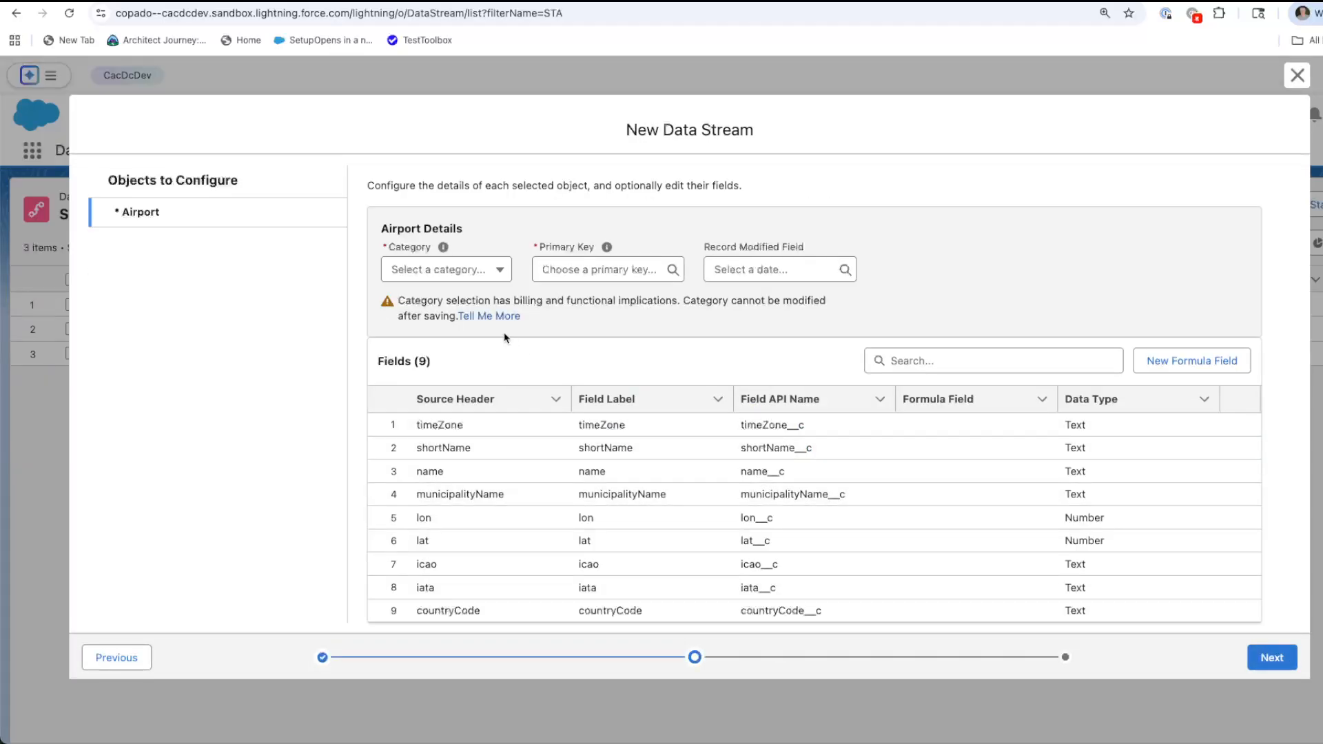
Step: Set the Airport object's category to Other and its primary key to icao
{"action": "left_click", "coordinate": [448, 268]}
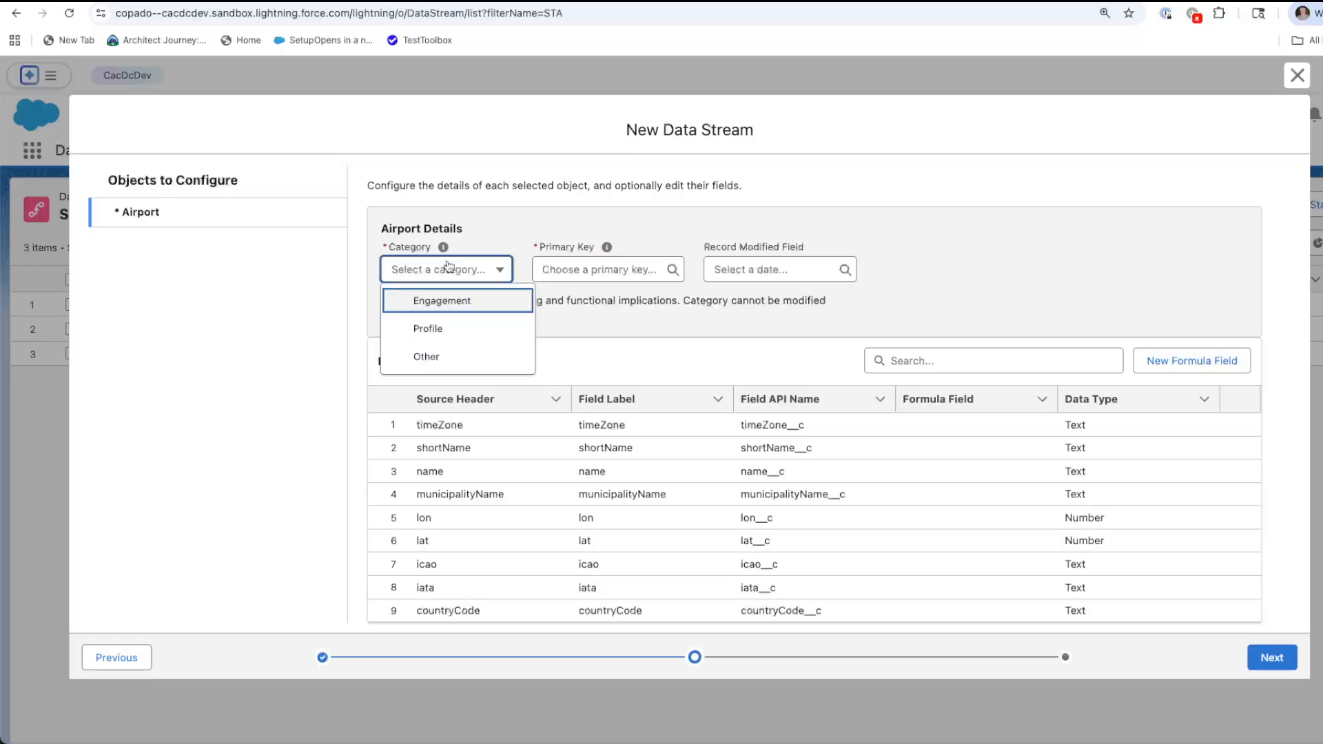
{"action": "left_click", "coordinate": [460, 363]}
{"action": "left_click", "coordinate": [508, 274]}
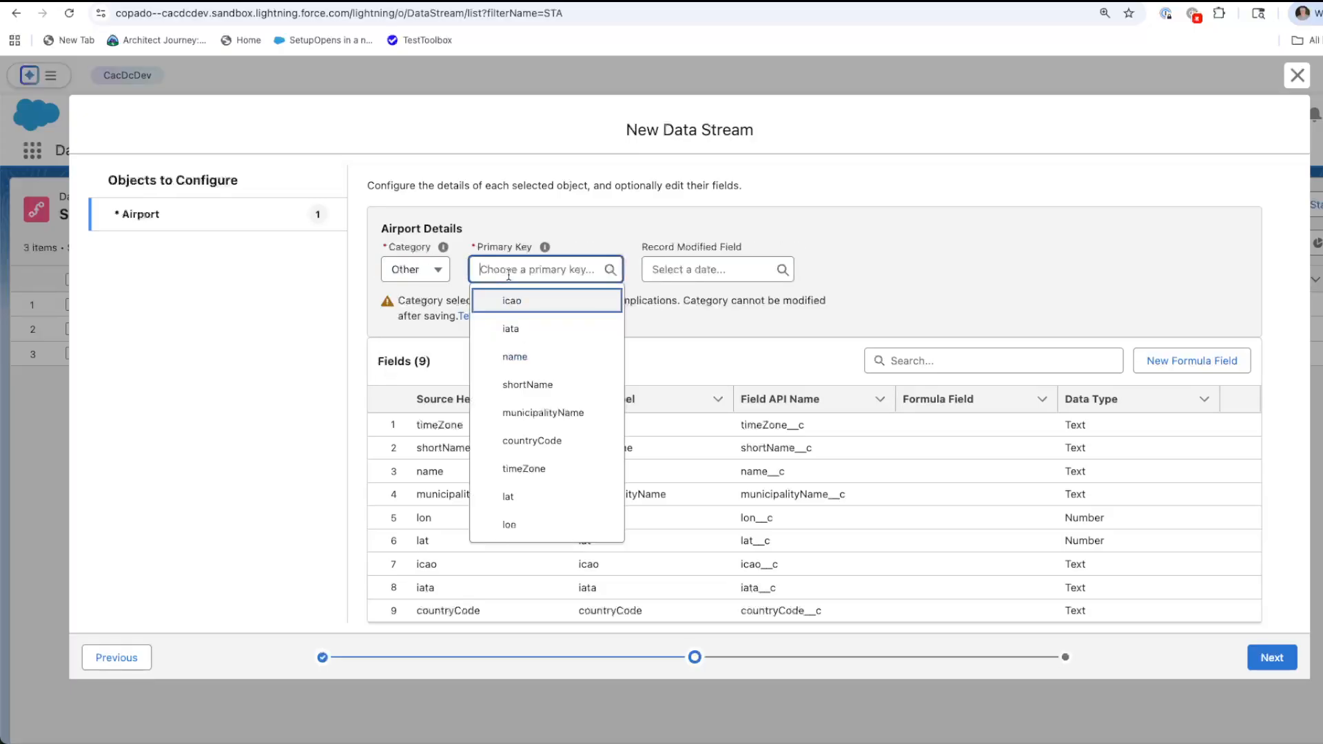
{"action": "left_click", "coordinate": [536, 301]}
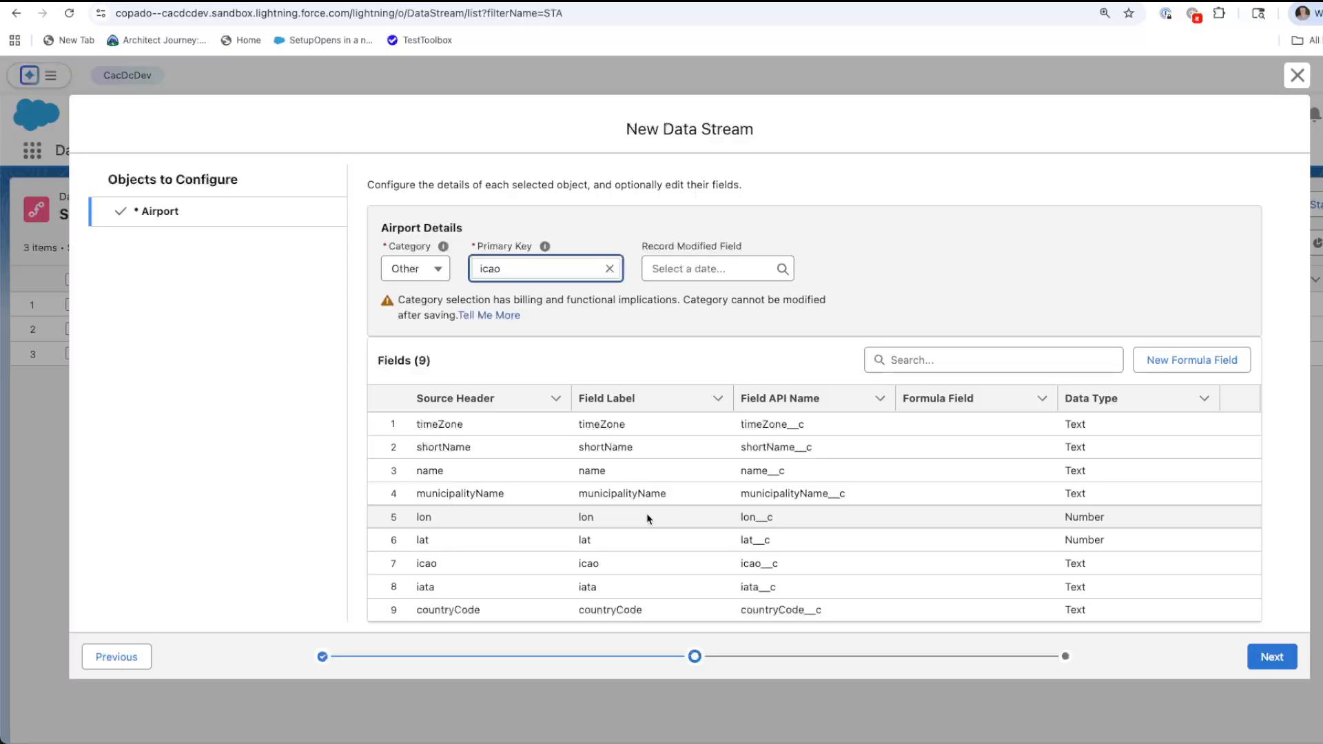
{"action": "left_click", "coordinate": [1273, 656]}
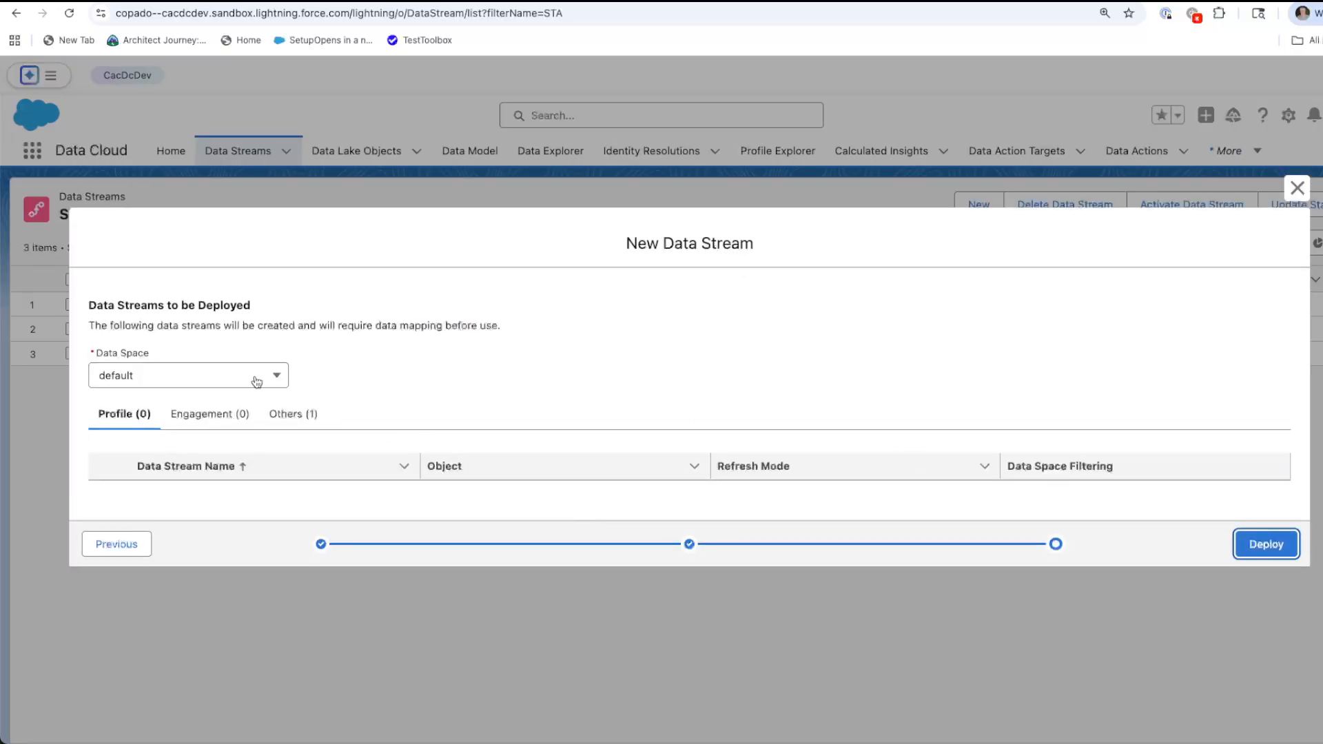
Step: Deploy the Airport data stream in the default data space
{"action": "left_click", "coordinate": [192, 376]}
{"action": "left_click", "coordinate": [190, 378]}
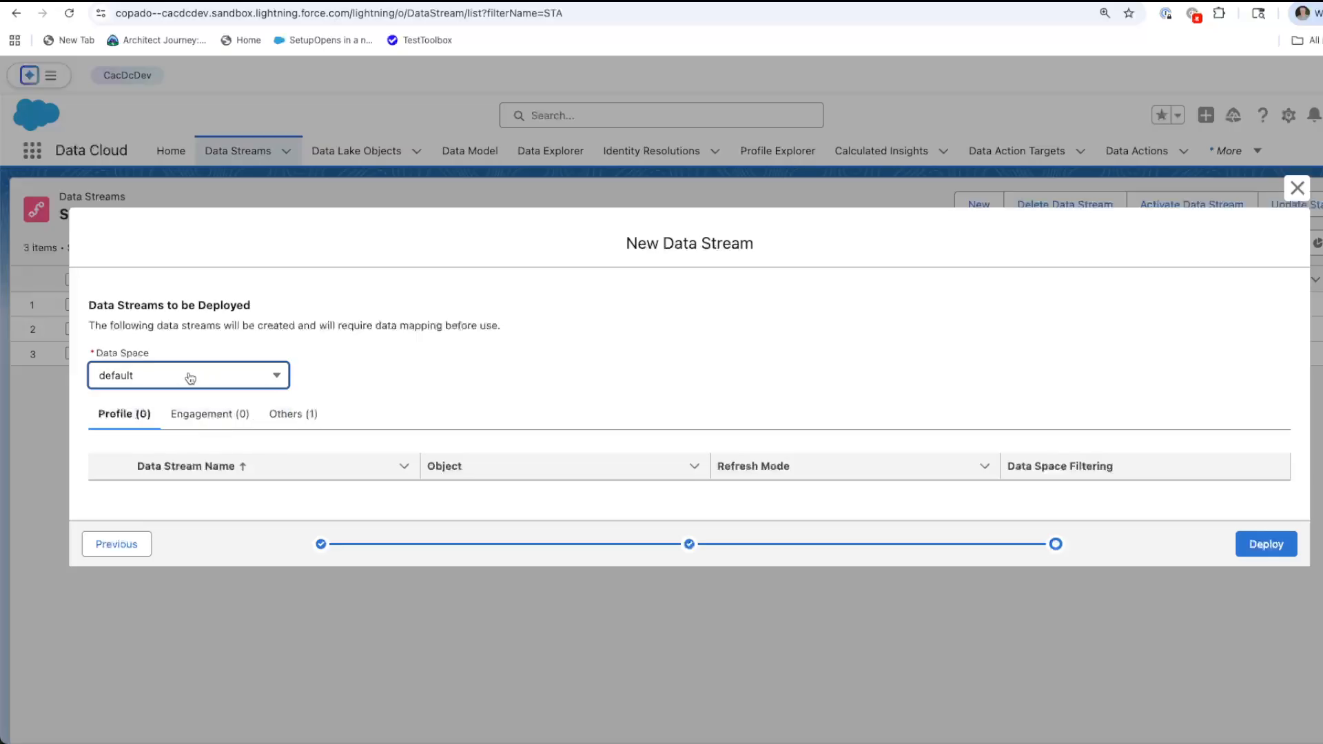
{"action": "left_click", "coordinate": [1267, 545]}
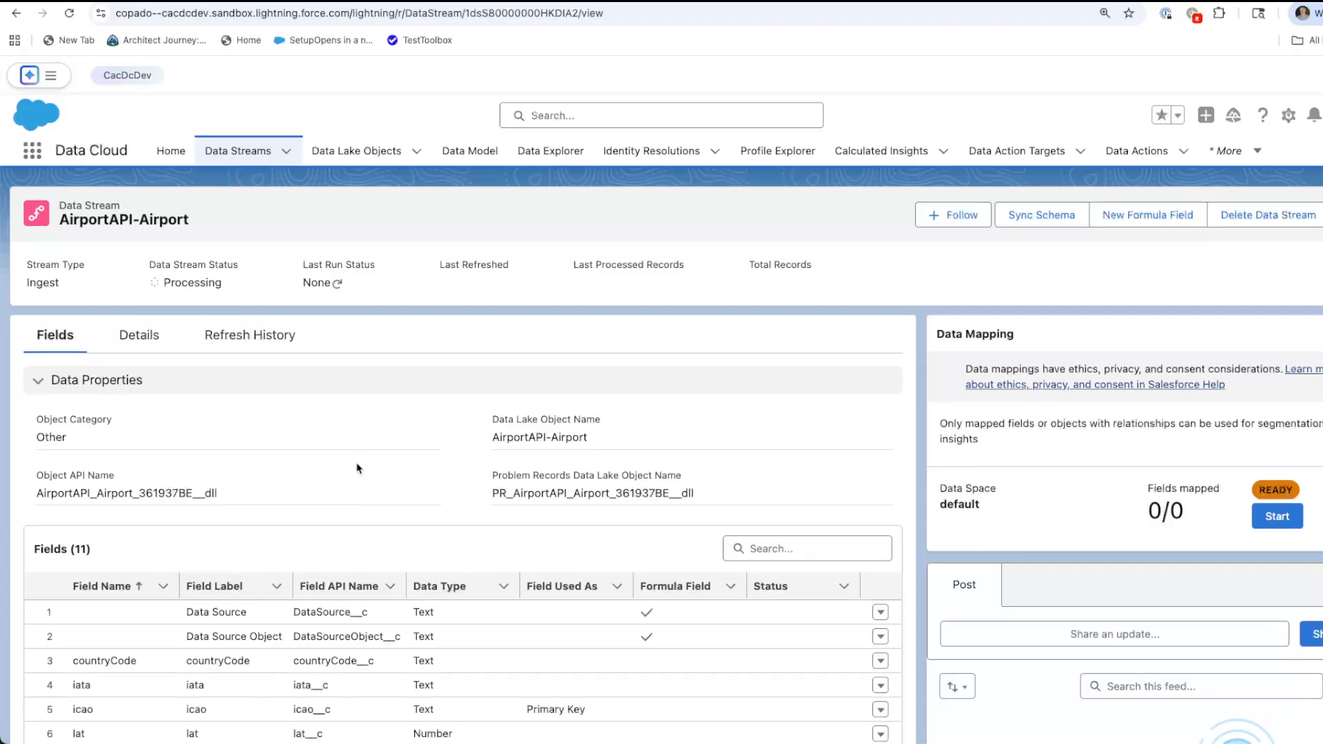
Step: Examine the AirportAPI-Airport data stream's object API name, problem records object name and field list
{"action": "scroll", "coordinate": [357, 469], "scroll_direction": "down", "scroll_amount": 1}
{"action": "left_click_drag", "start_coordinate": [226, 412], "coordinate": [33, 412]}
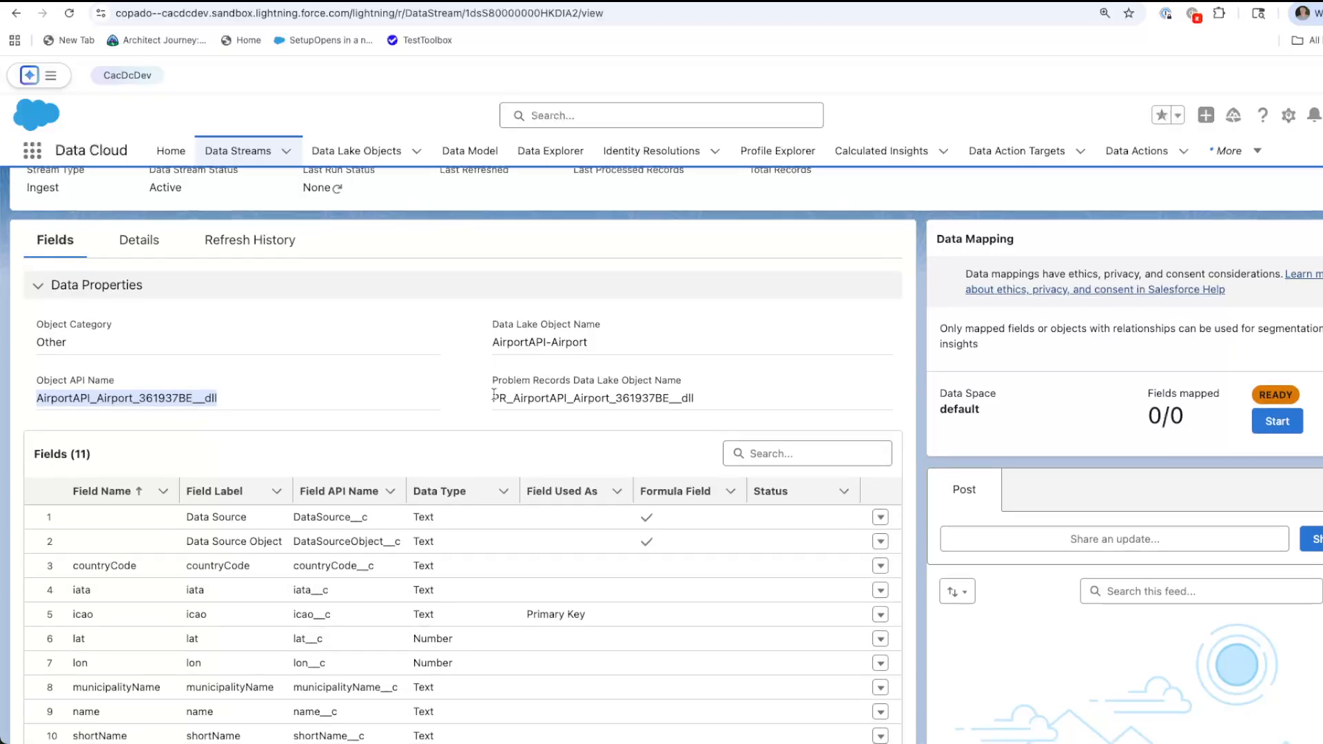
{"action": "left_click_drag", "start_coordinate": [491, 398], "coordinate": [706, 402]}
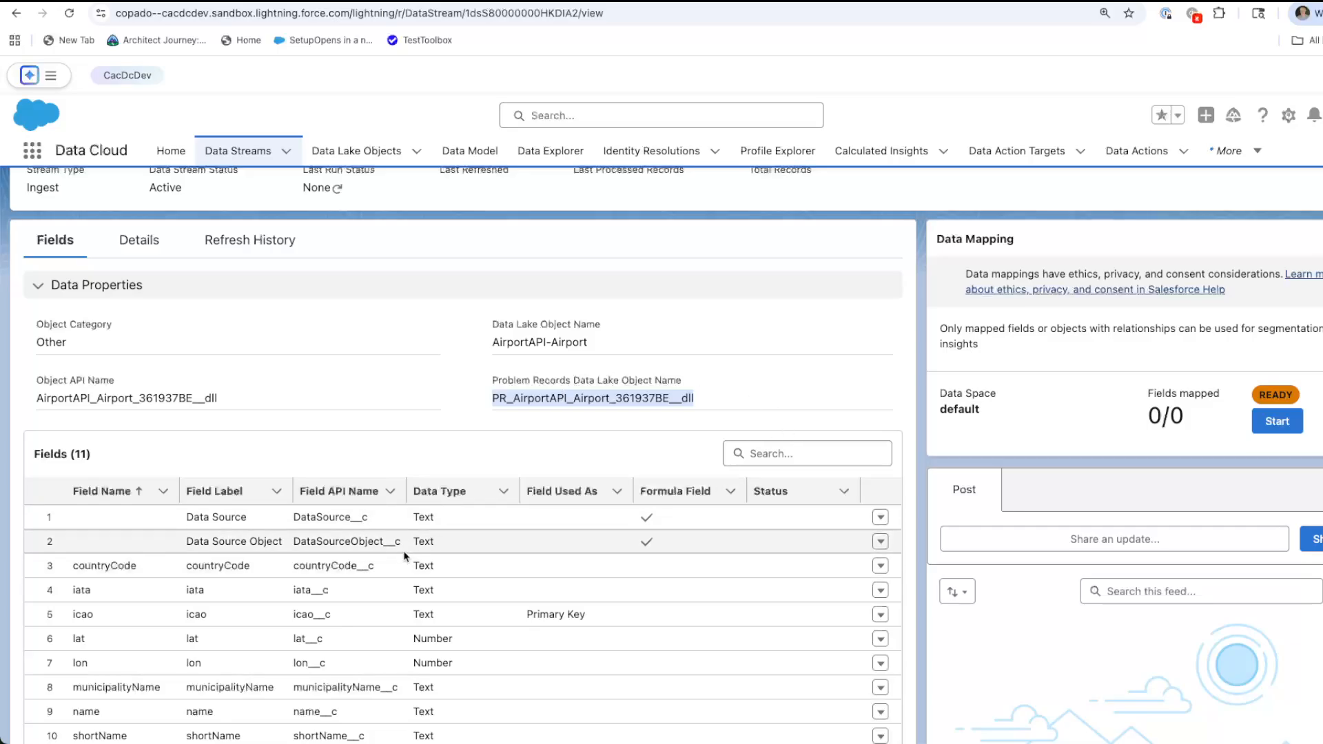
{"action": "scroll", "coordinate": [405, 557], "scroll_direction": "down", "scroll_amount": 2}
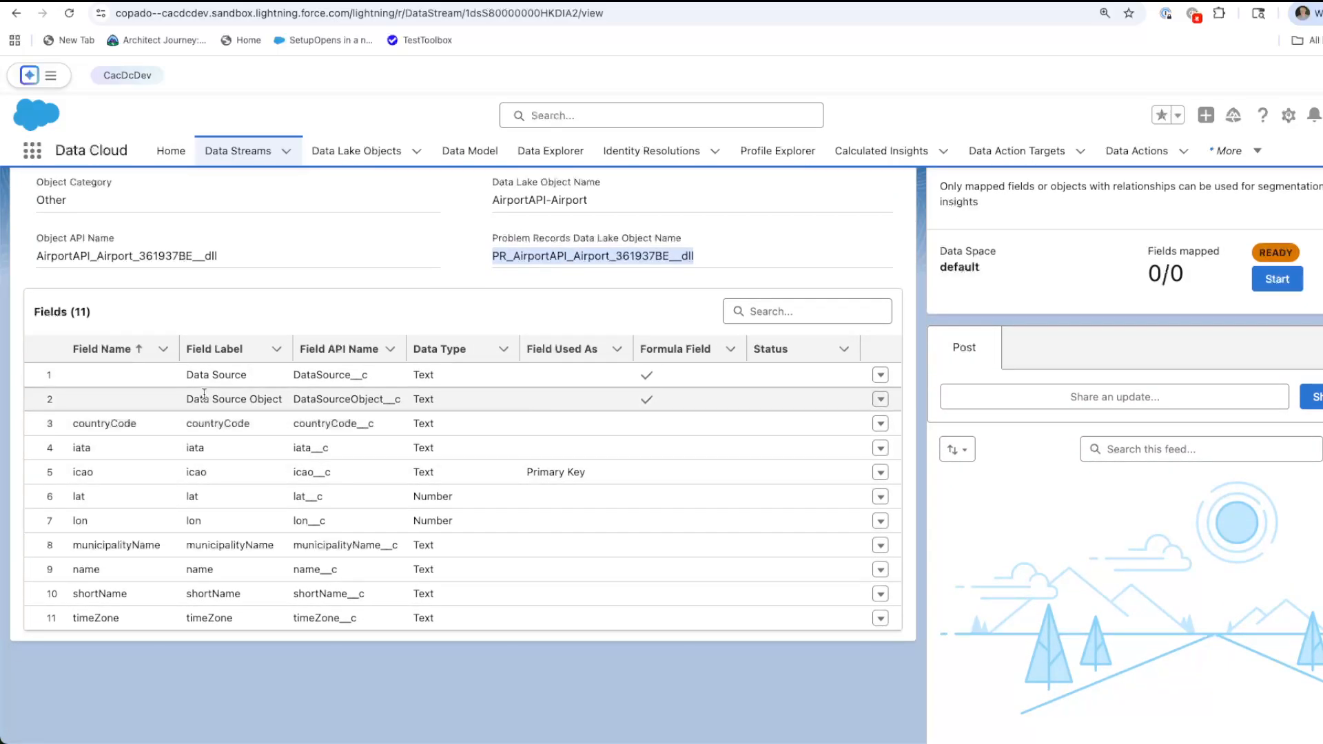
{"action": "scroll", "coordinate": [227, 420], "scroll_direction": "down", "scroll_amount": 1}
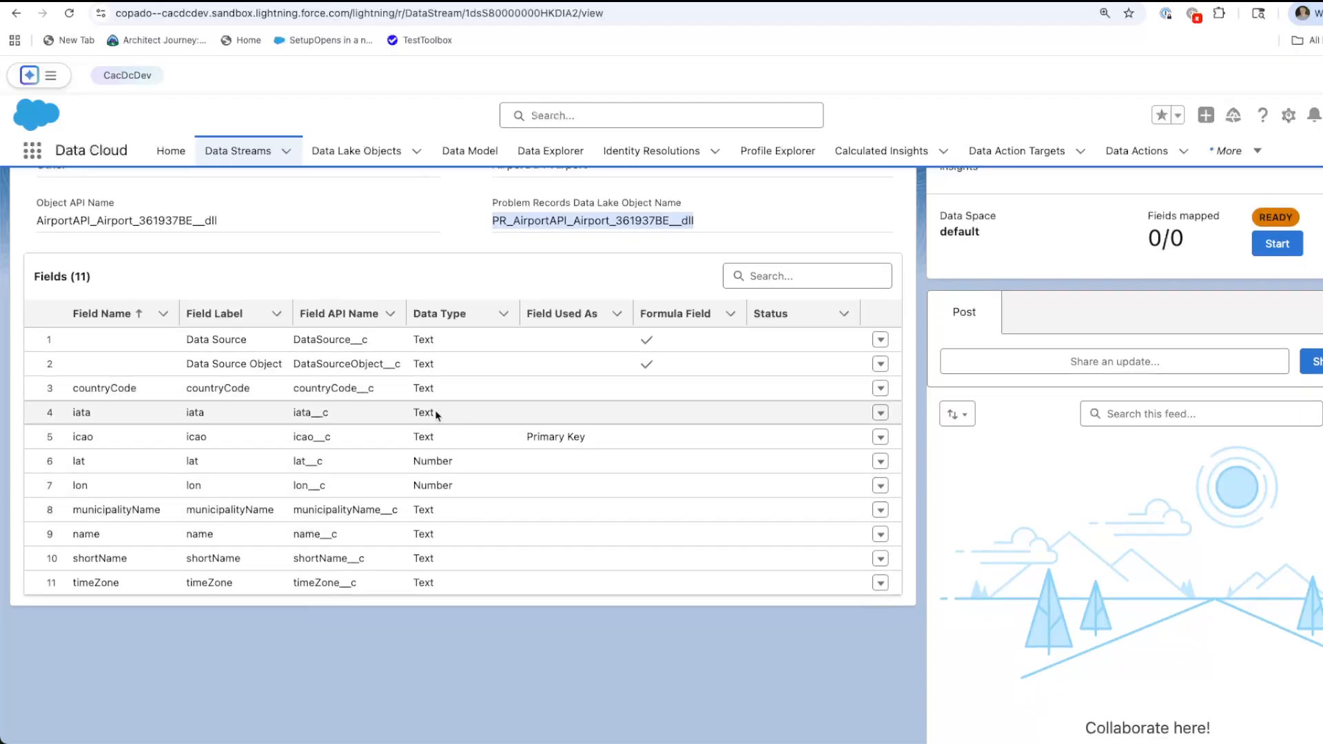
{"action": "scroll", "coordinate": [460, 444], "scroll_direction": "up", "scroll_amount": 2}
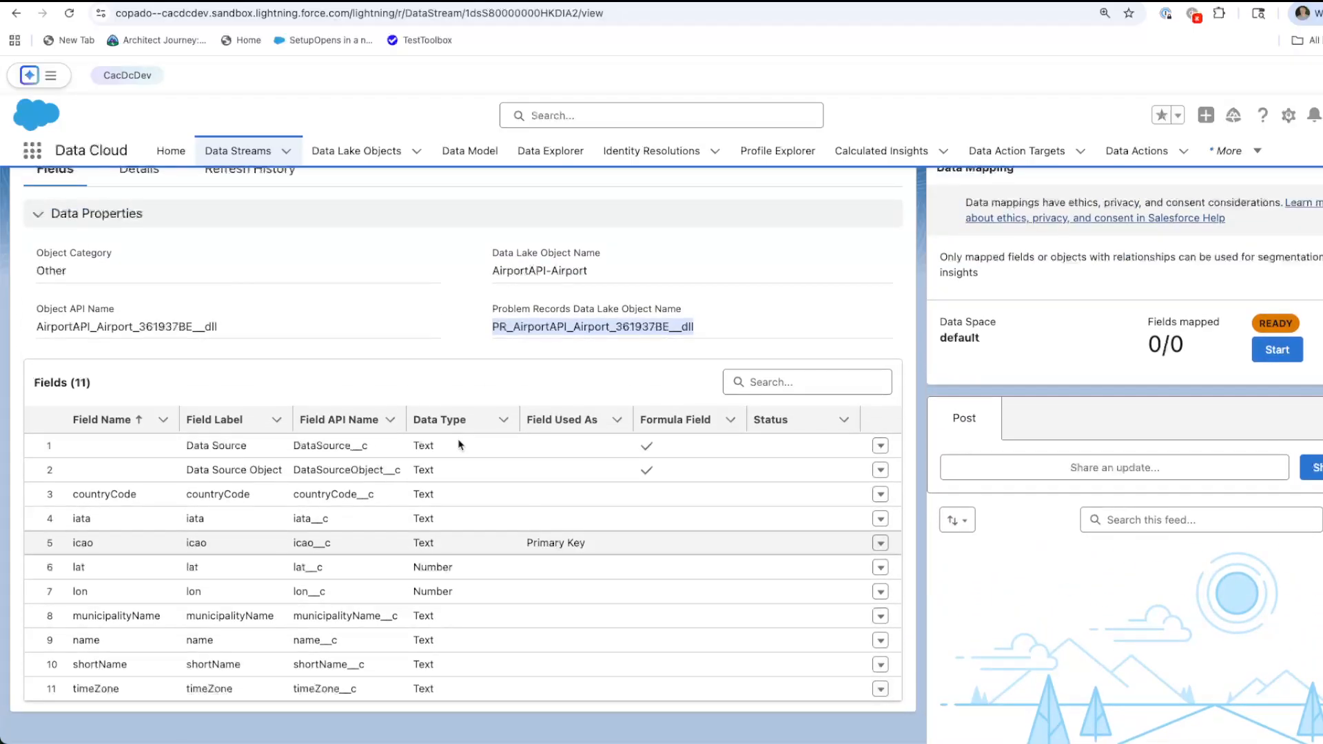
Step: Open the AirportAPI-Airport data lake object and examine its properties, linked data stream and field list
{"action": "scroll", "coordinate": [459, 445], "scroll_direction": "up", "scroll_amount": 3}
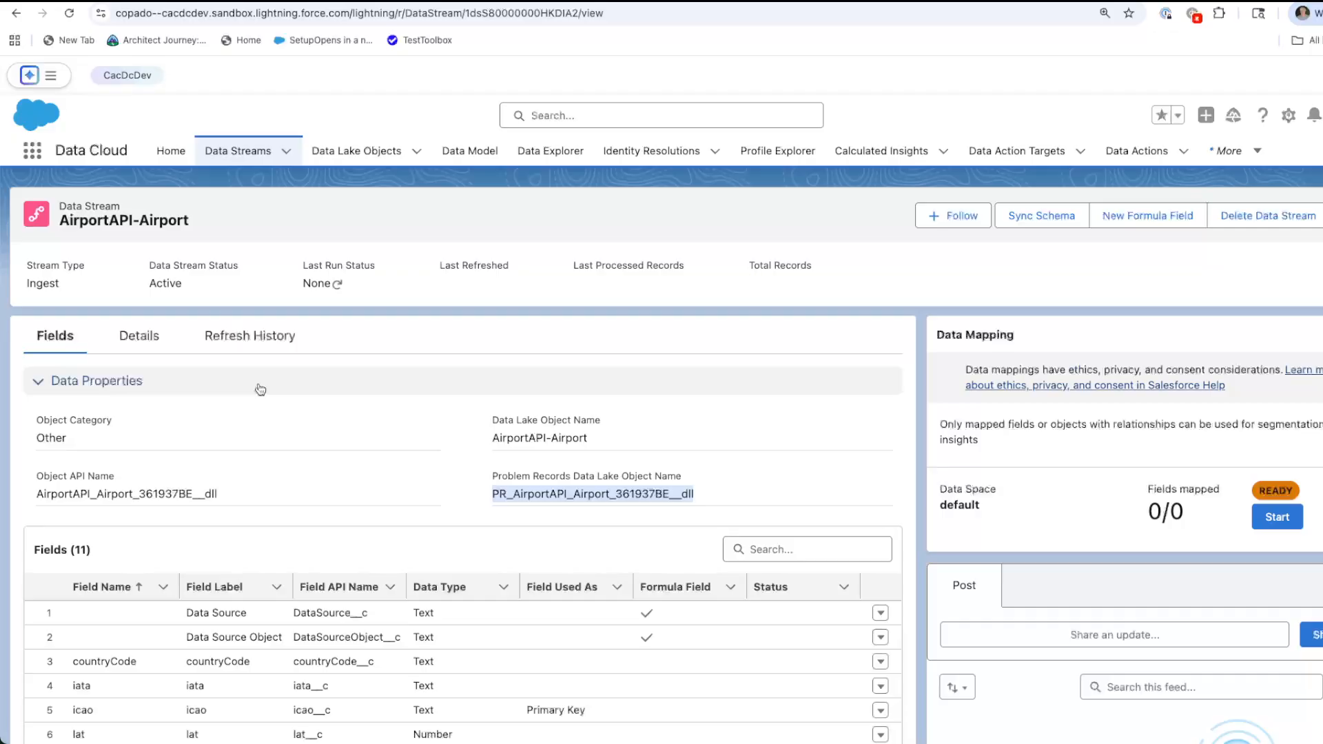
{"action": "scroll", "coordinate": [355, 489], "scroll_direction": "down", "scroll_amount": 1}
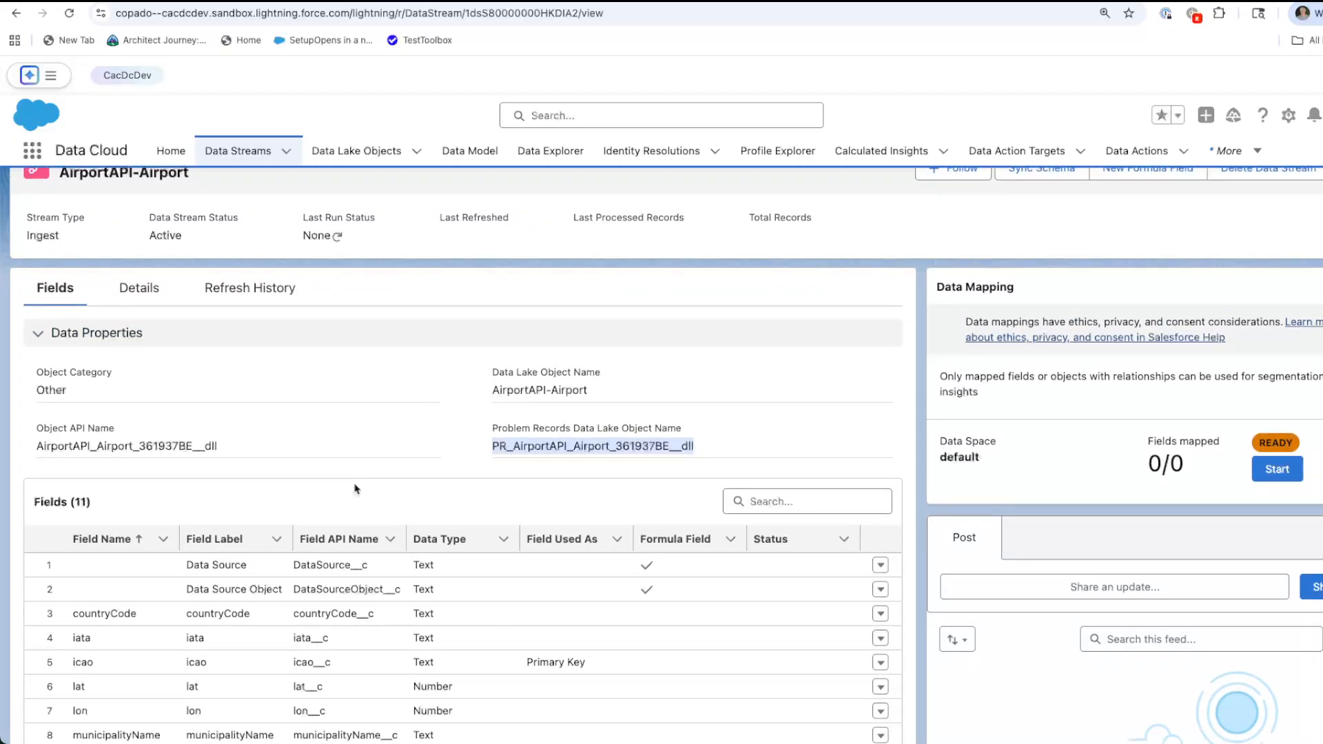
{"action": "scroll", "coordinate": [355, 489], "scroll_direction": "up", "scroll_amount": 1}
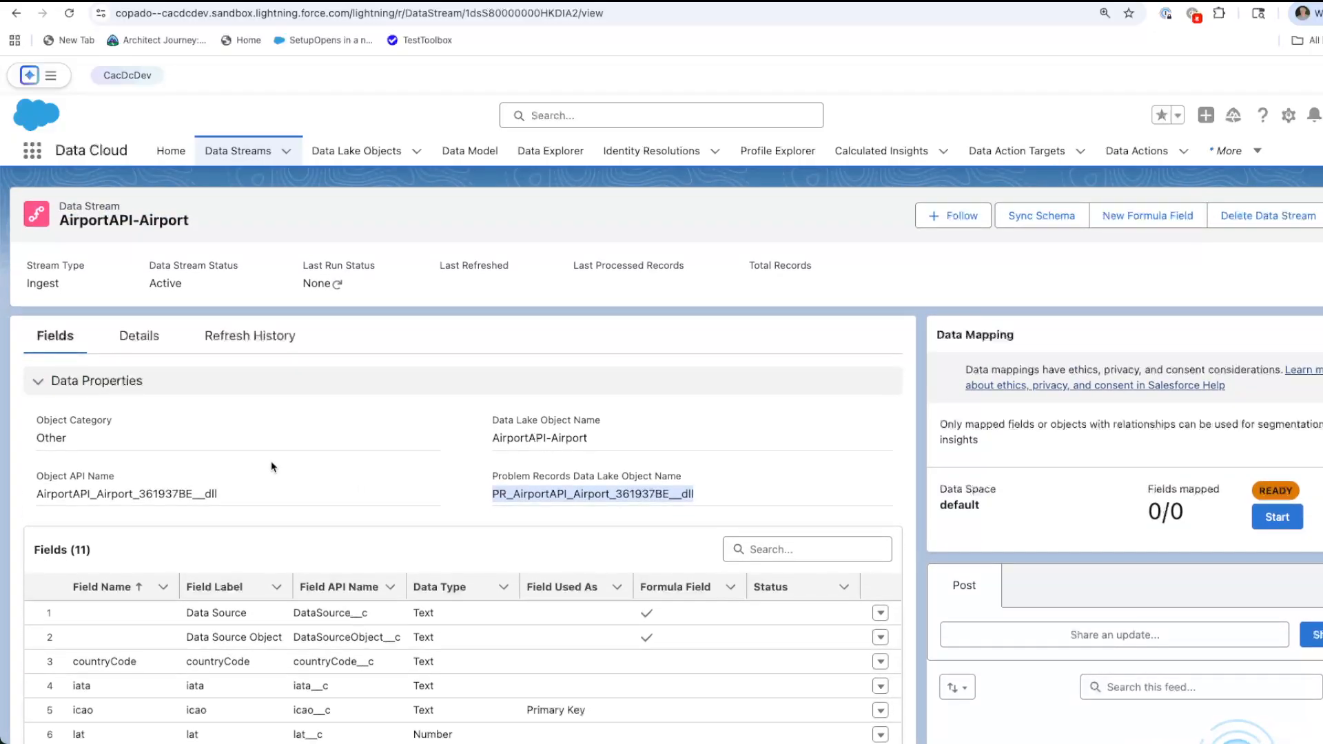
{"action": "left_click", "coordinate": [362, 158]}
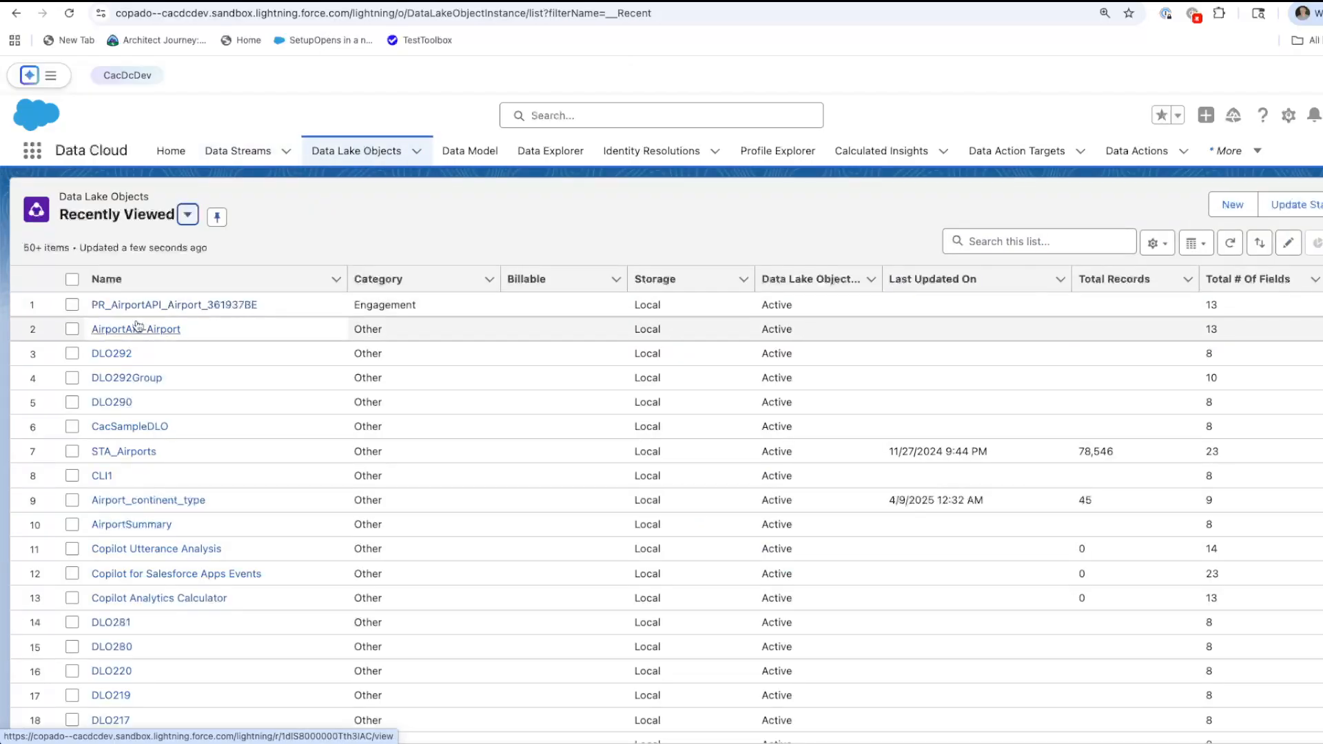
{"action": "left_click", "coordinate": [136, 329]}
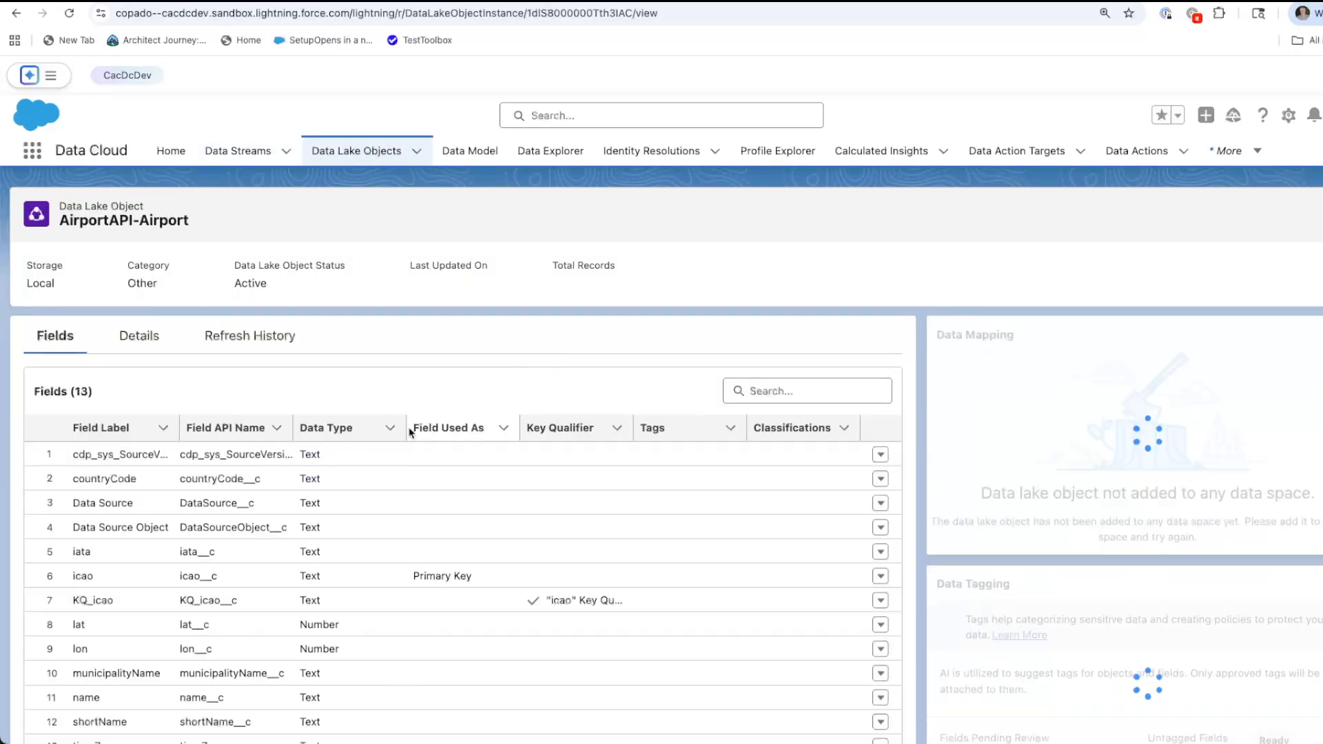
{"action": "scroll", "coordinate": [338, 497], "scroll_direction": "down", "scroll_amount": 4}
{"action": "scroll", "coordinate": [337, 497], "scroll_direction": "down", "scroll_amount": 2}
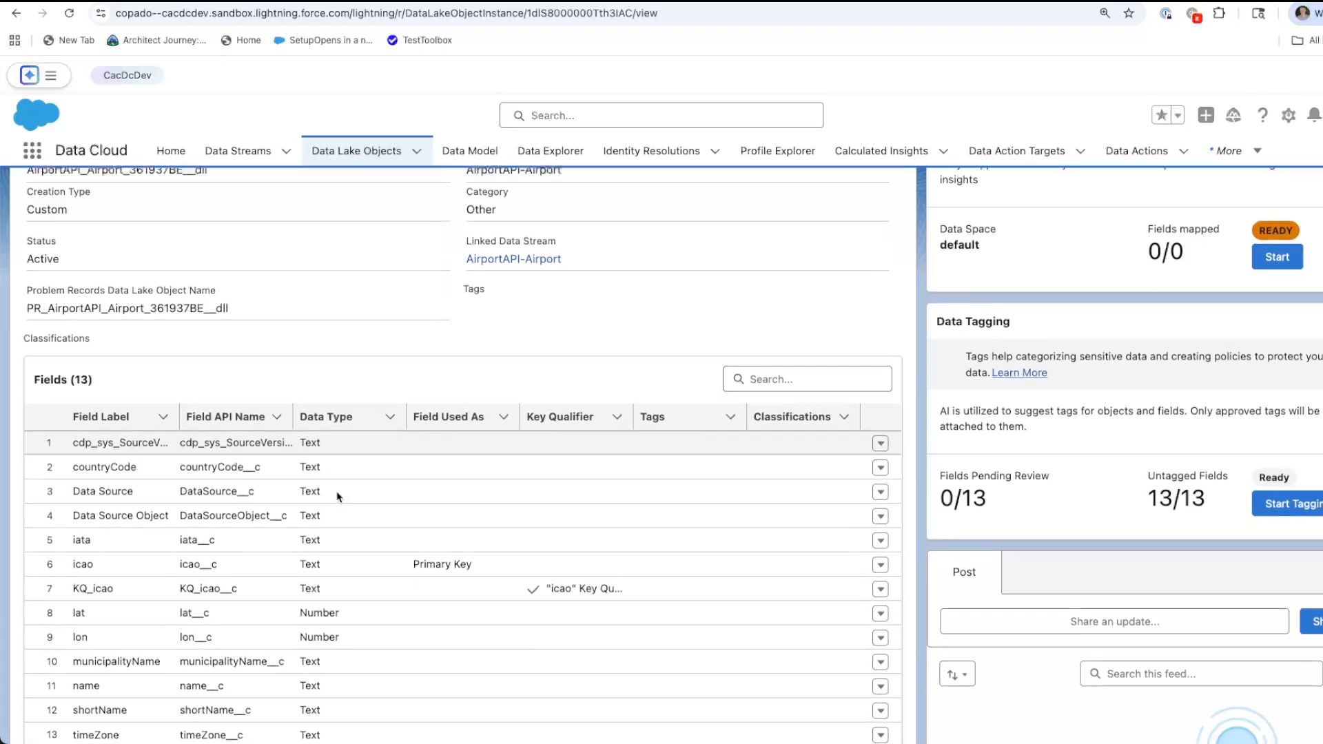
{"action": "scroll", "coordinate": [338, 497], "scroll_direction": "up", "scroll_amount": 1}
{"action": "scroll", "coordinate": [338, 497], "scroll_direction": "up", "scroll_amount": 5}
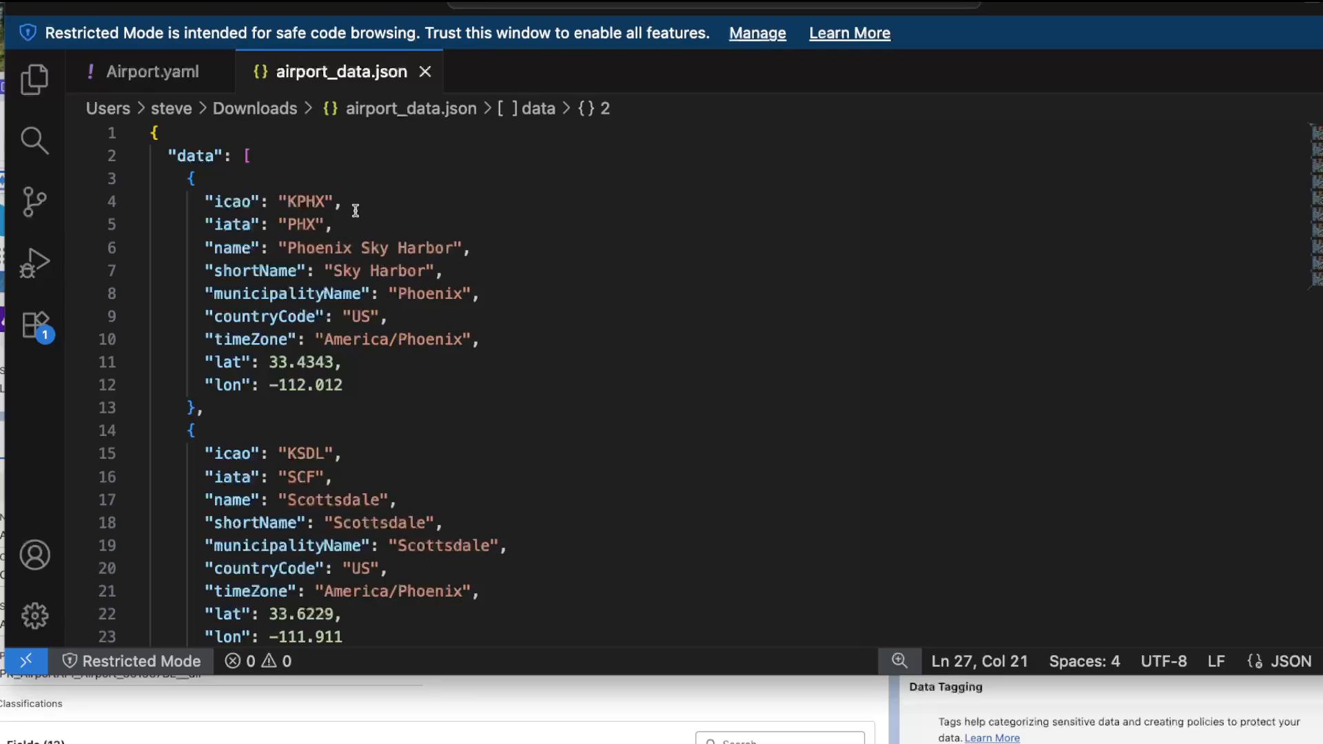
Step: Check the data array in airport_data.json and read the Data Cloud guide's Ingestion API schema file requirements and data stream pages
{"action": "left_click_drag", "start_coordinate": [159, 156], "coordinate": [255, 155]}
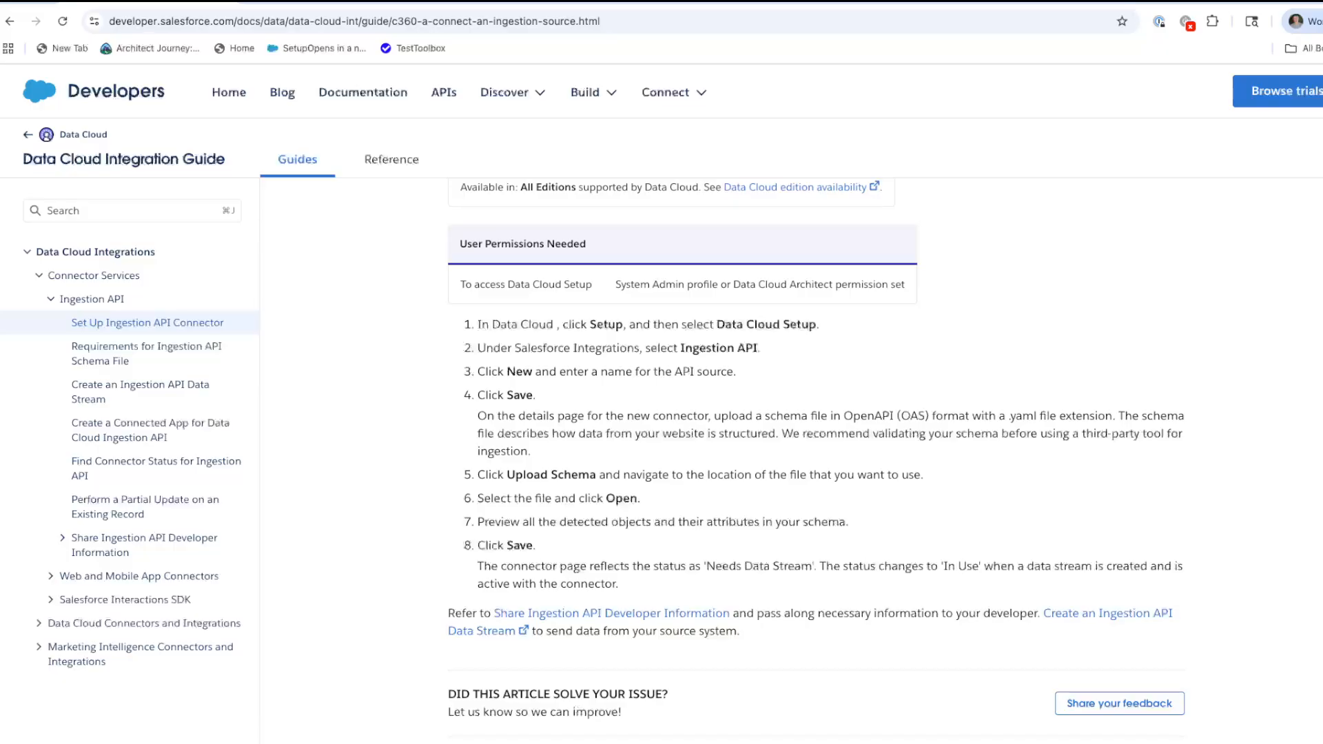
{"action": "left_click", "coordinate": [146, 353]}
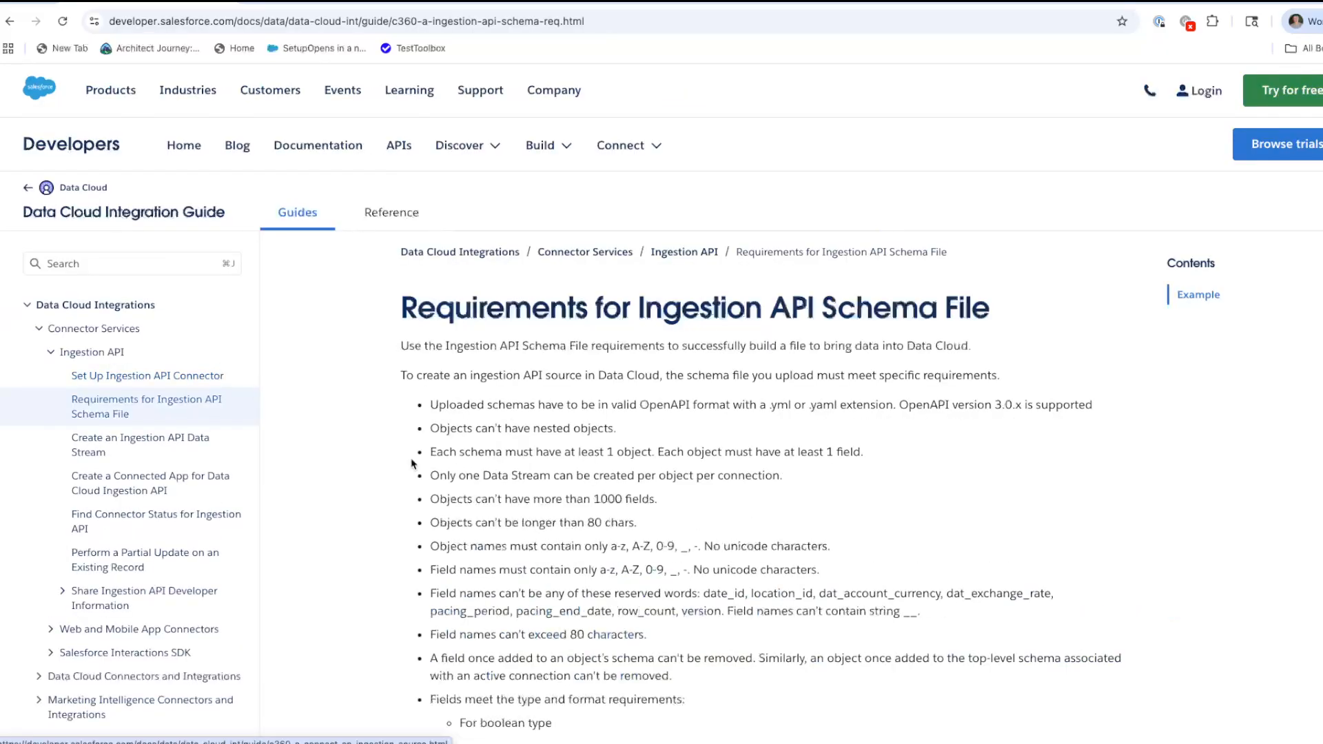
{"action": "scroll", "coordinate": [712, 547], "scroll_direction": "down", "scroll_amount": 8}
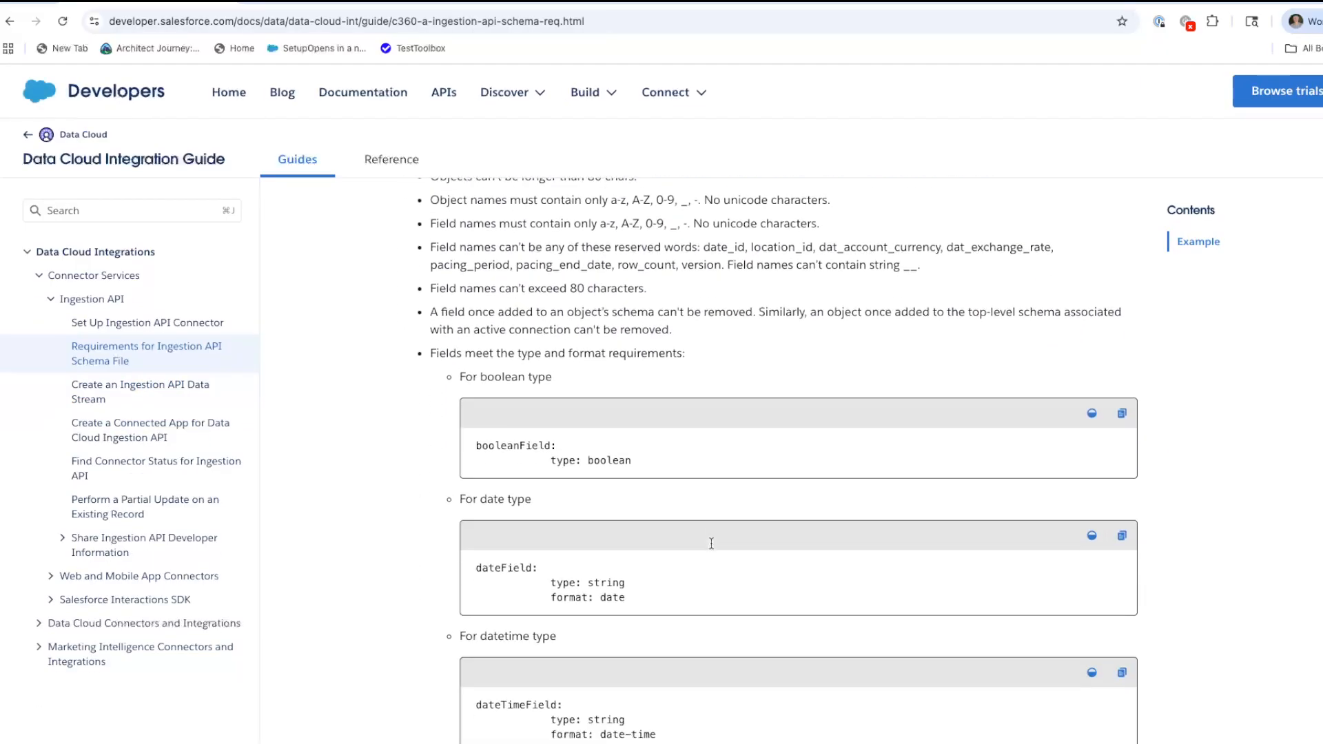
{"action": "scroll", "coordinate": [712, 547], "scroll_direction": "down", "scroll_amount": 2}
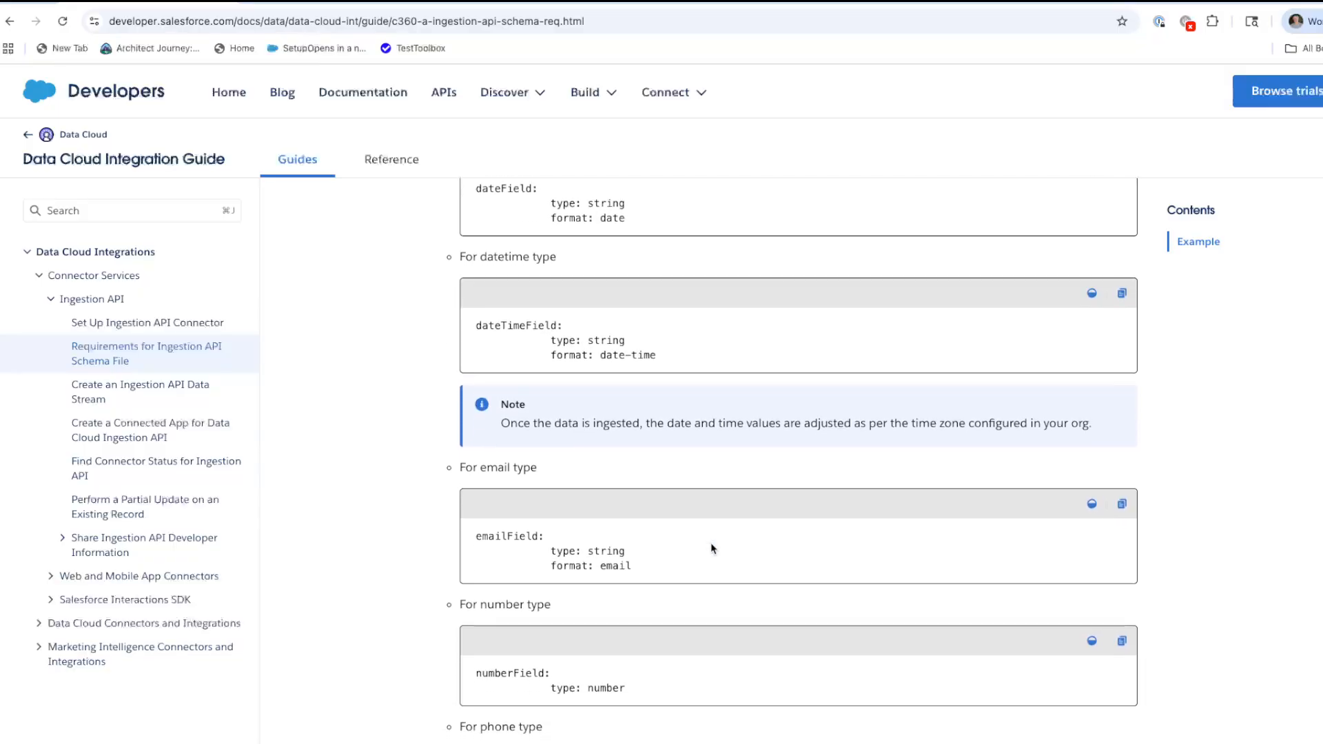
{"action": "left_click", "coordinate": [142, 388]}
{"action": "scroll", "coordinate": [391, 446], "scroll_direction": "down", "scroll_amount": 4}
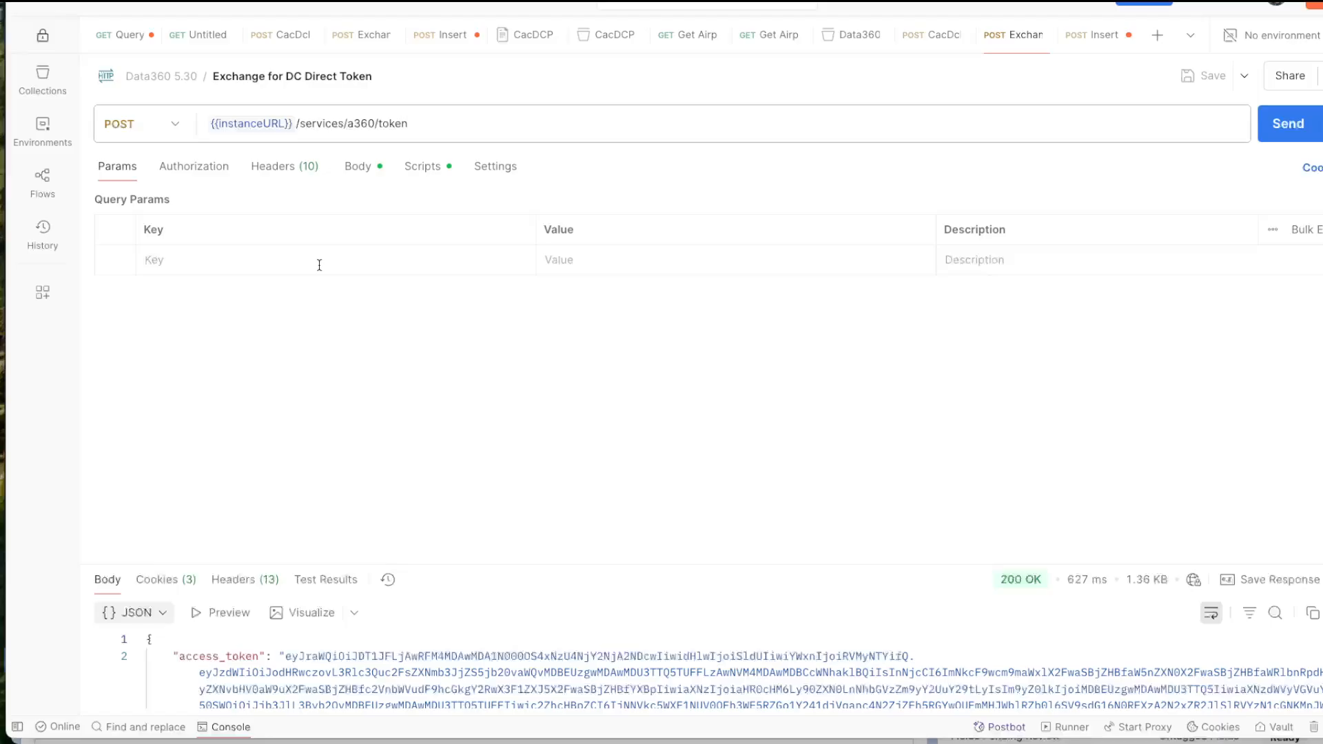
Step: Switch to Postman and send the Insert IngestAPI POST request with the airport JSON to the AirportAPI source's Airport object
{"action": "mouse_move", "coordinate": [227, 125]}
{"action": "key", "text": "ctrl+Tab"}
{"action": "left_click", "coordinate": [1283, 128]}
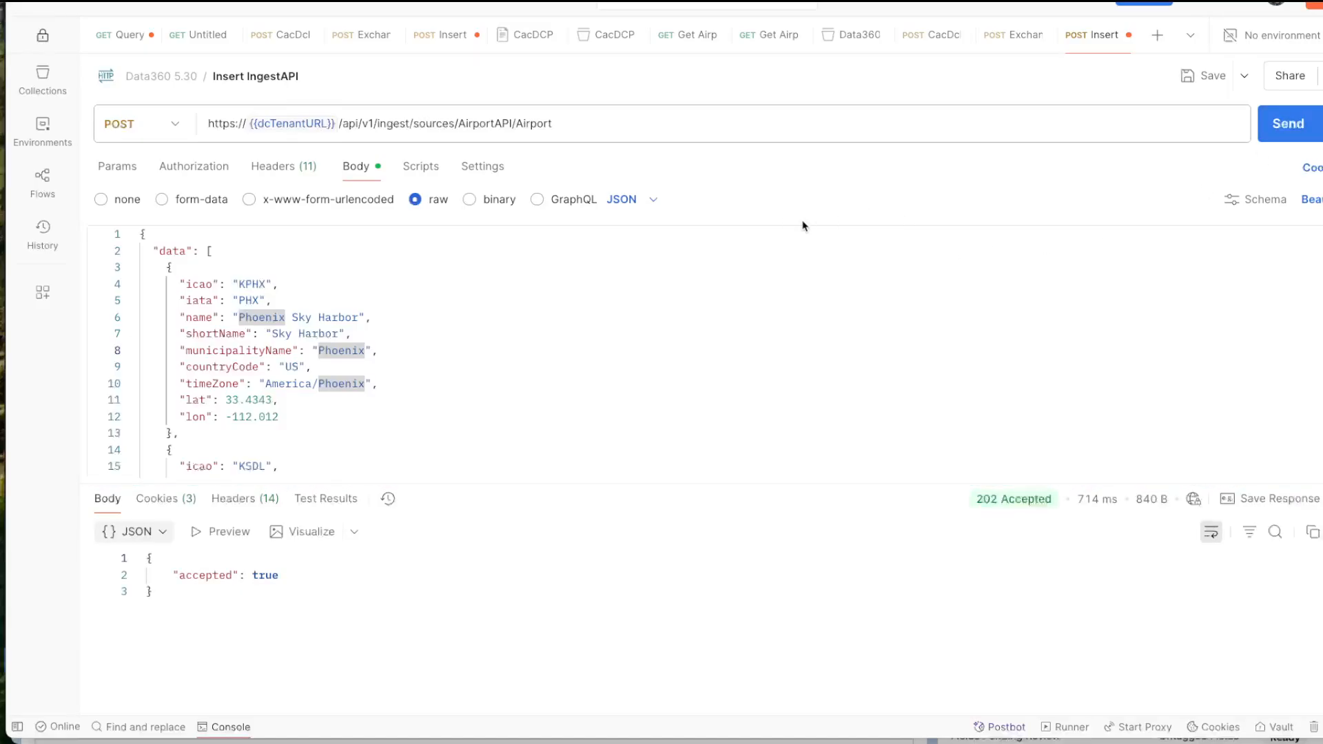
Step: Review the airport records in the request body and the source and object names in the endpoint URL
{"action": "left_click", "coordinate": [418, 321]}
{"action": "scroll", "coordinate": [418, 321], "scroll_direction": "down", "scroll_amount": 5}
{"action": "scroll", "coordinate": [419, 321], "scroll_direction": "up", "scroll_amount": 5}
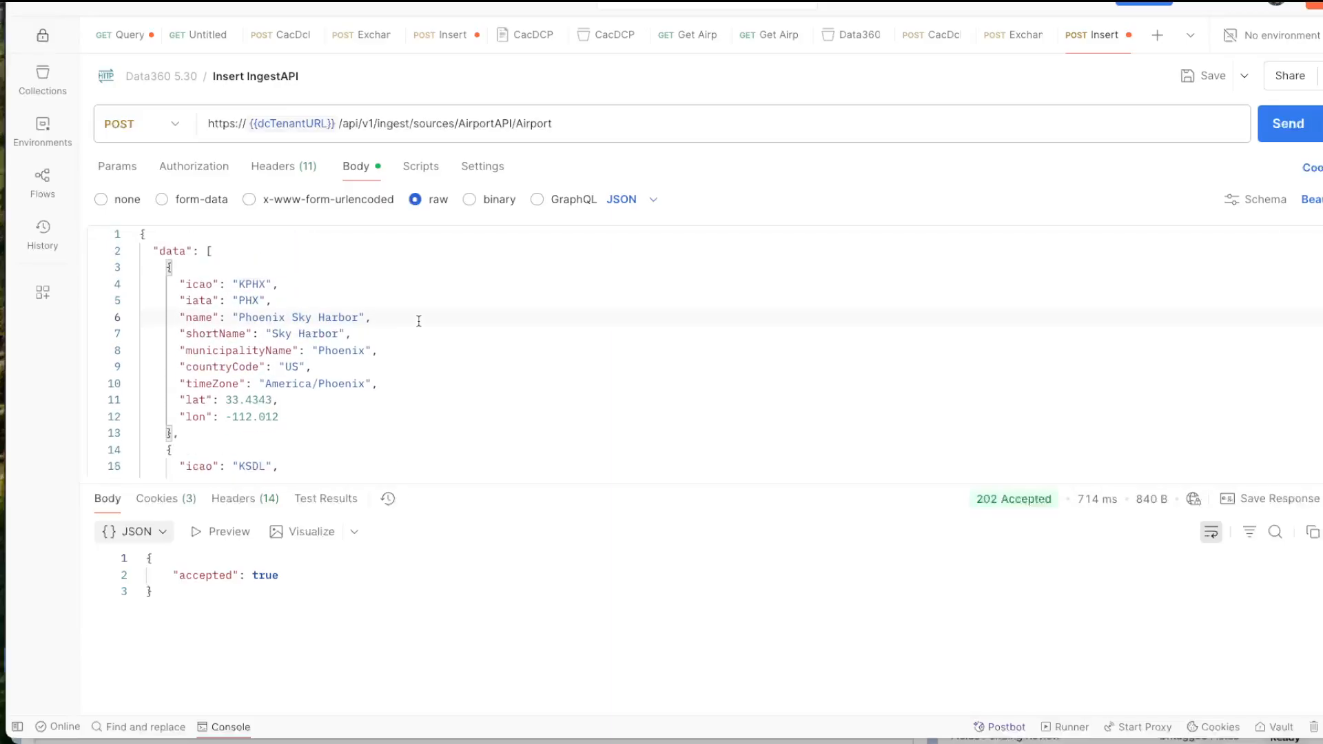
{"action": "scroll", "coordinate": [250, 308], "scroll_direction": "down", "scroll_amount": 10}
{"action": "scroll", "coordinate": [250, 308], "scroll_direction": "down", "scroll_amount": 10}
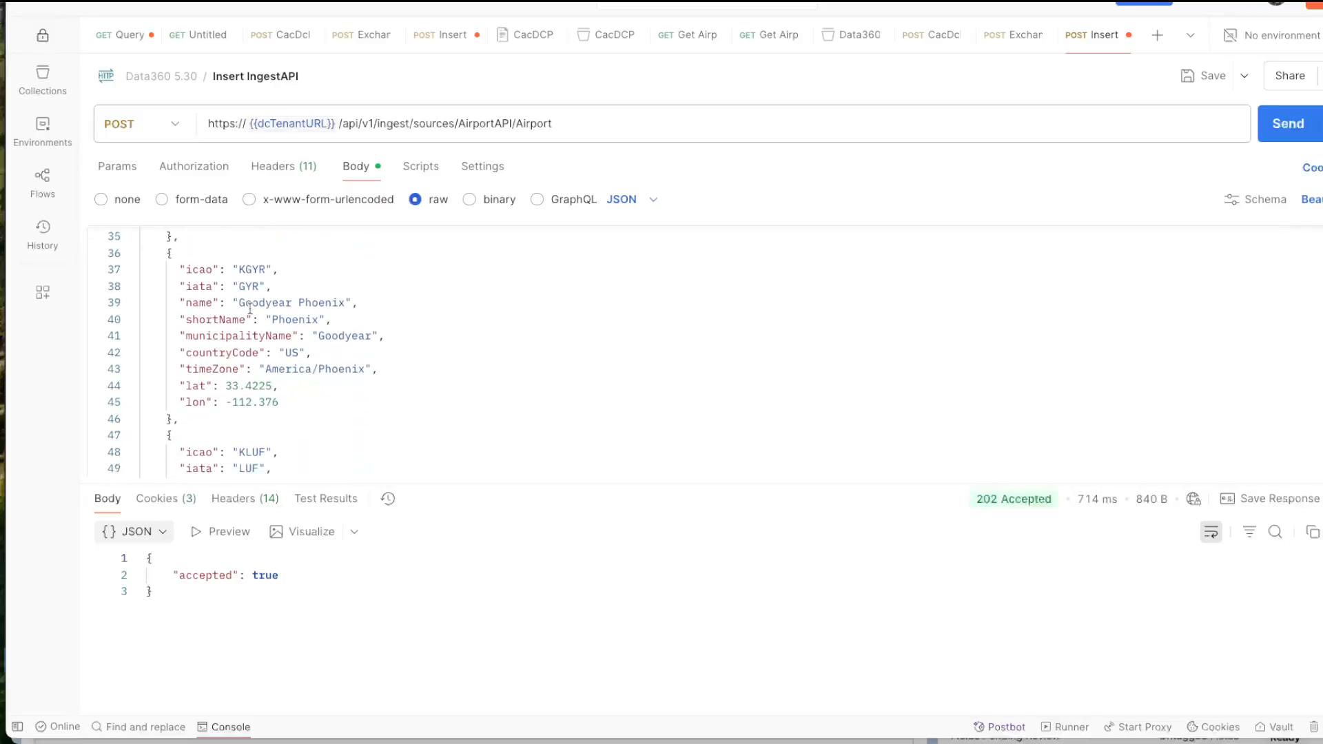
{"action": "scroll", "coordinate": [250, 308], "scroll_direction": "up", "scroll_amount": 6}
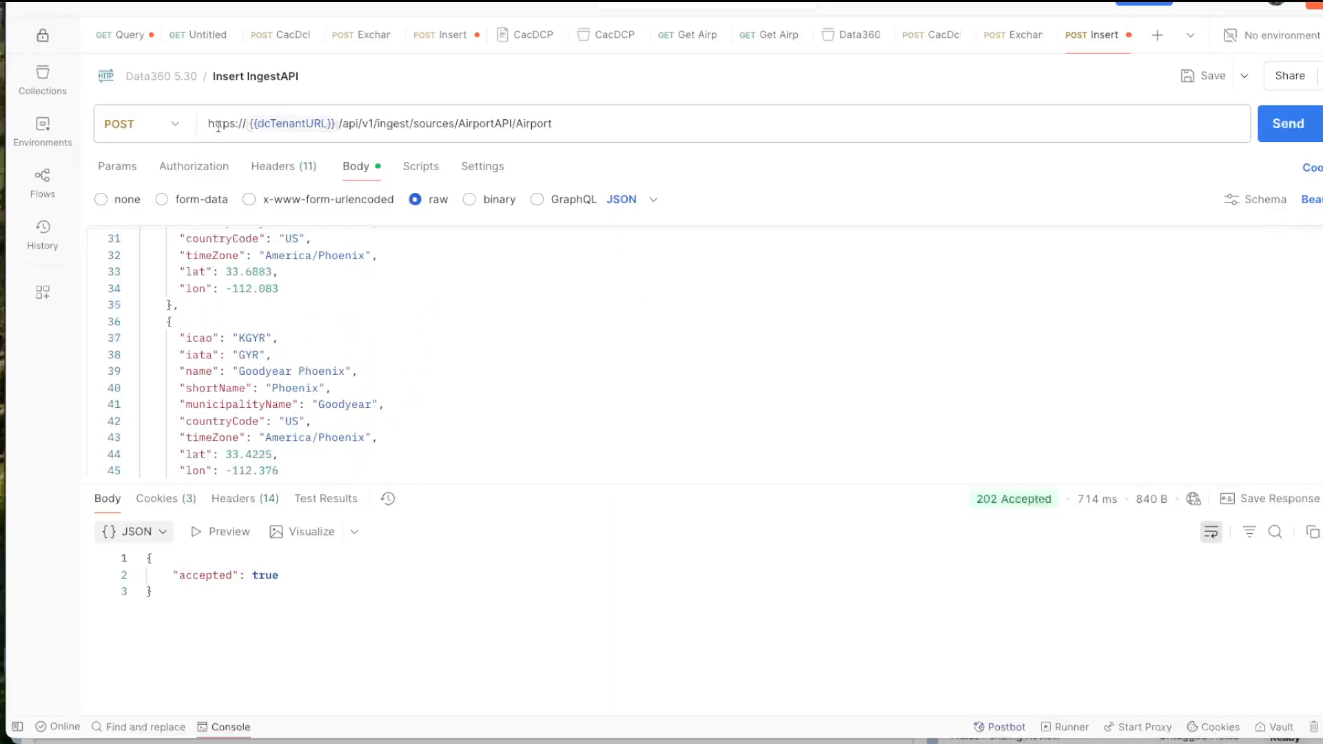
{"action": "mouse_move", "coordinate": [300, 119]}
{"action": "double_click", "coordinate": [475, 123]}
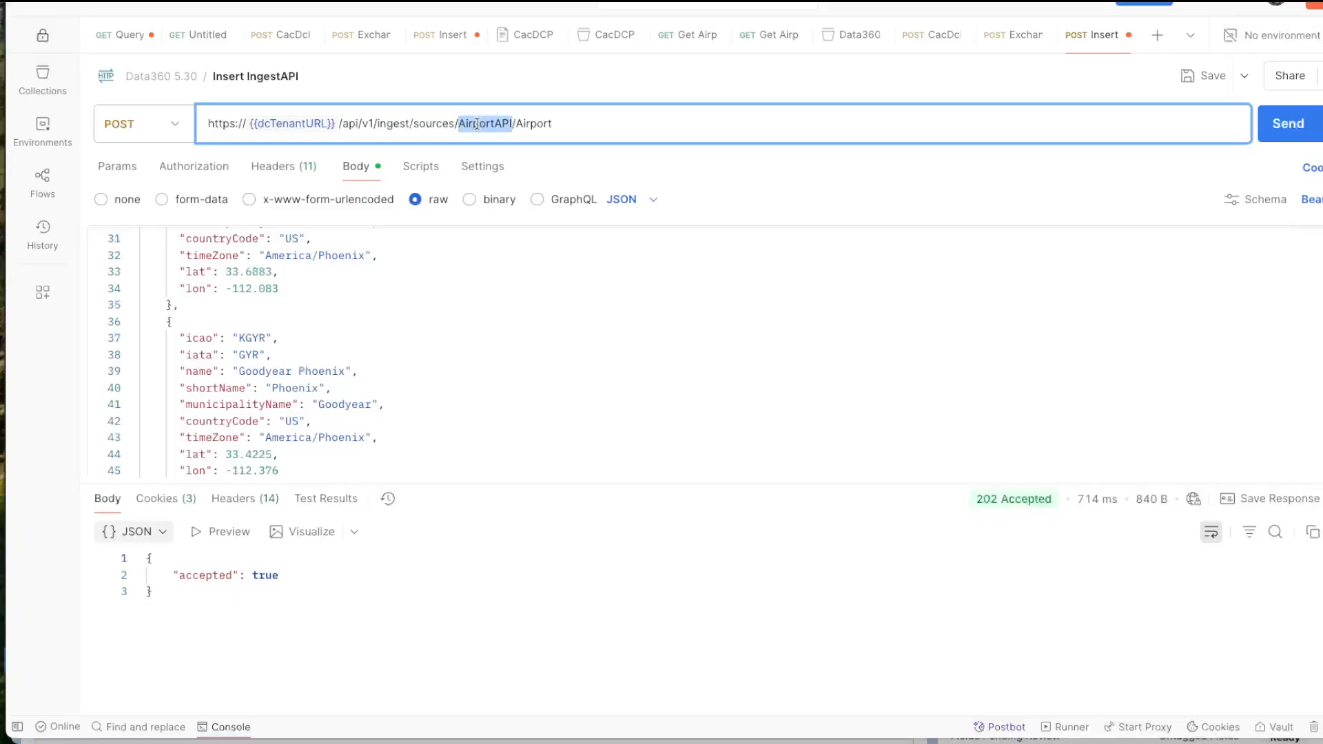
{"action": "double_click", "coordinate": [540, 123]}
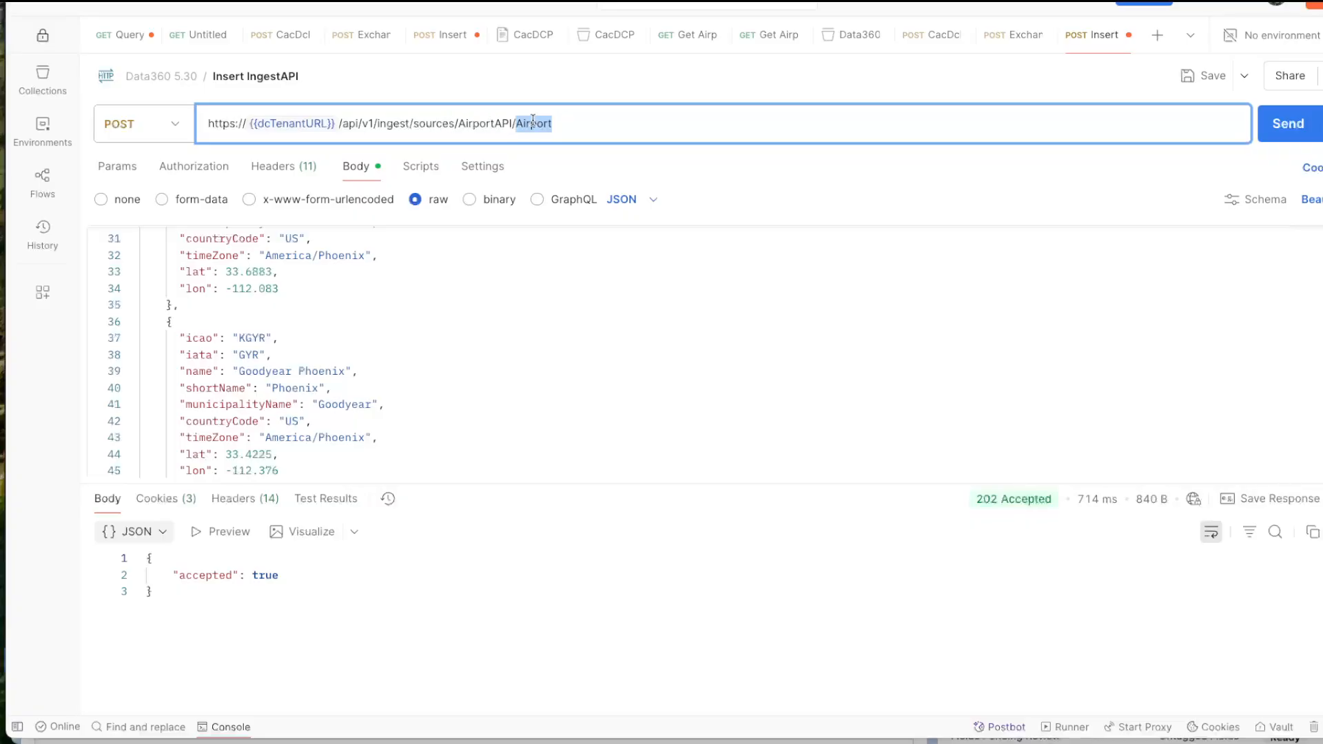
Step: Examine the request body's top-level data array and the response body and status of the insert request
{"action": "left_click", "coordinate": [598, 386]}
{"action": "scroll", "coordinate": [598, 385], "scroll_direction": "down", "scroll_amount": 10}
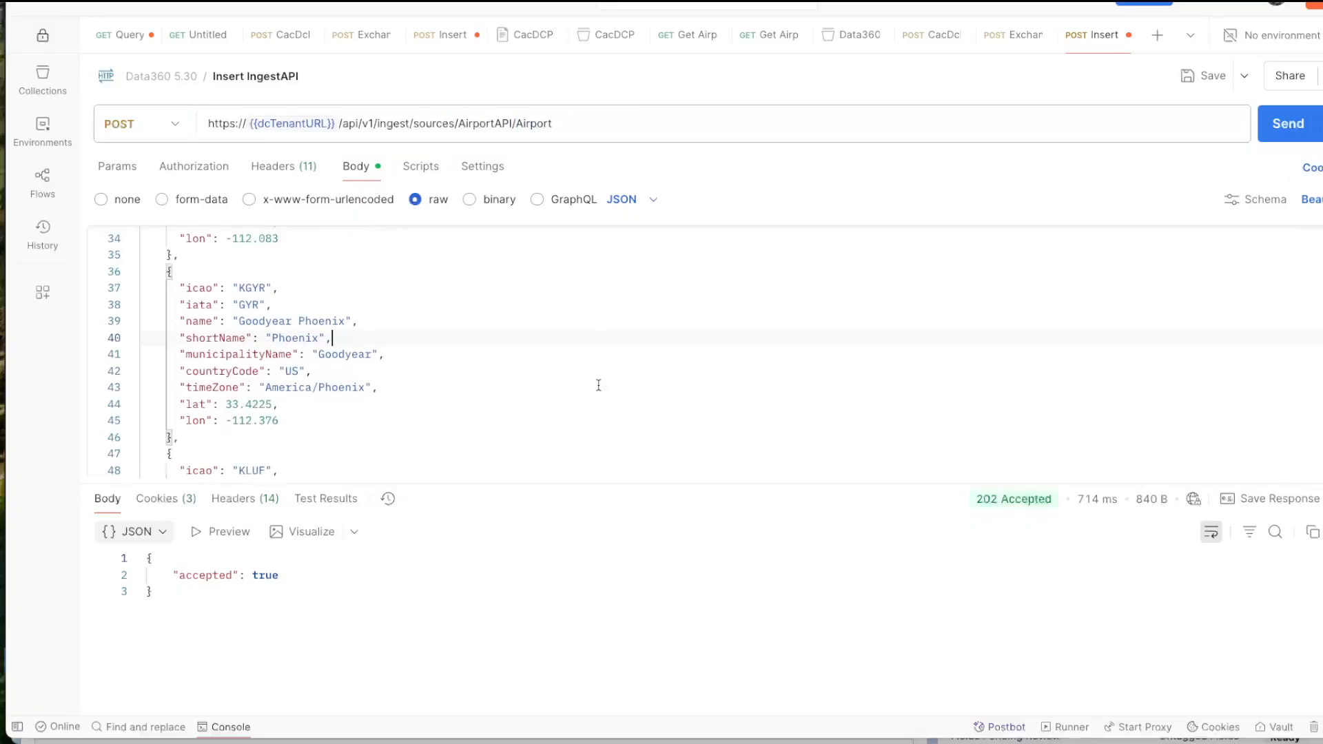
{"action": "scroll", "coordinate": [598, 386], "scroll_direction": "up", "scroll_amount": 15}
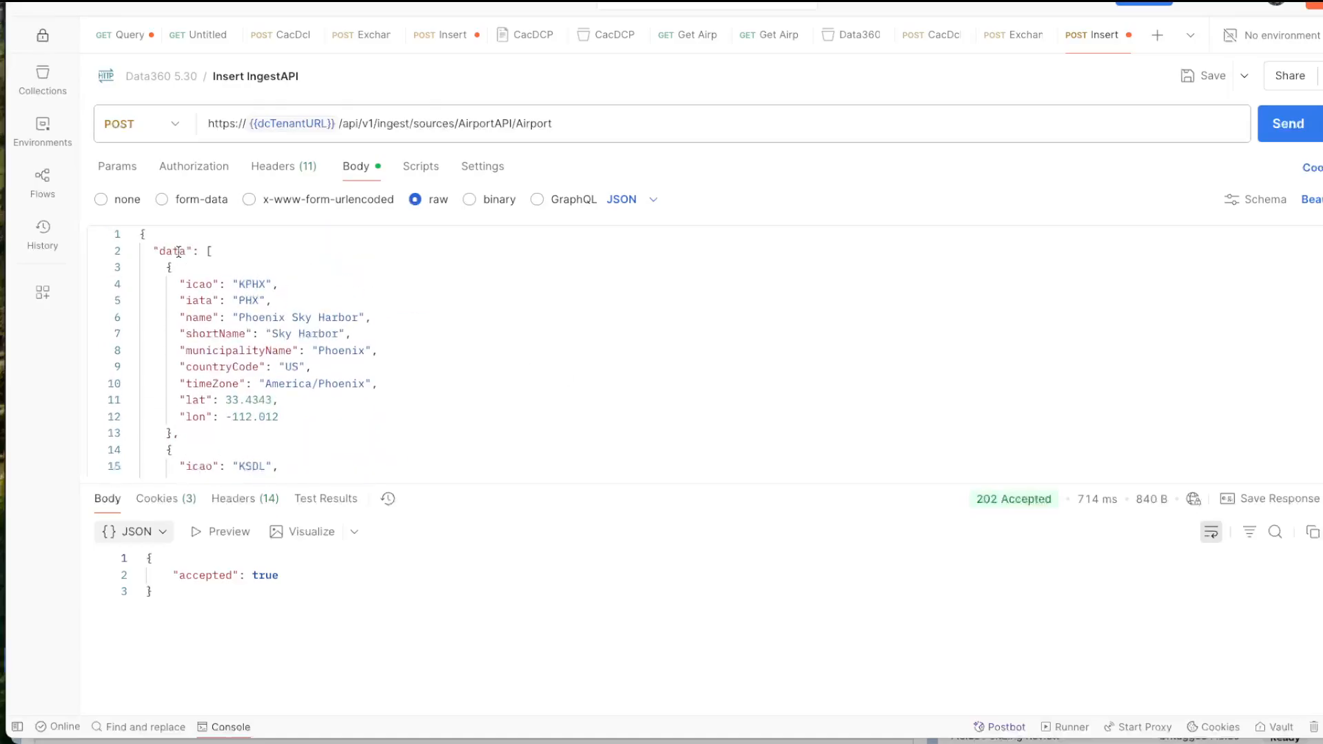
{"action": "double_click", "coordinate": [175, 252]}
{"action": "left_click", "coordinate": [265, 588]}
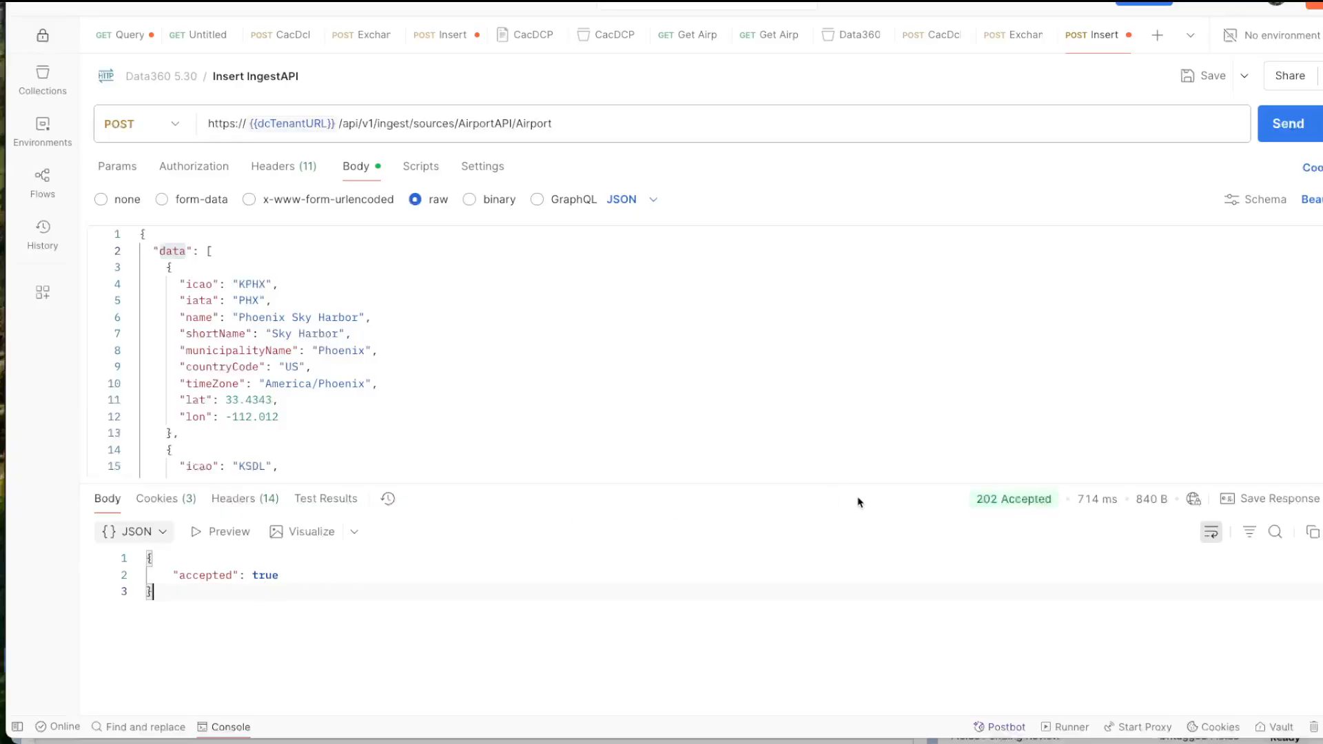
{"action": "mouse_move", "coordinate": [968, 508]}
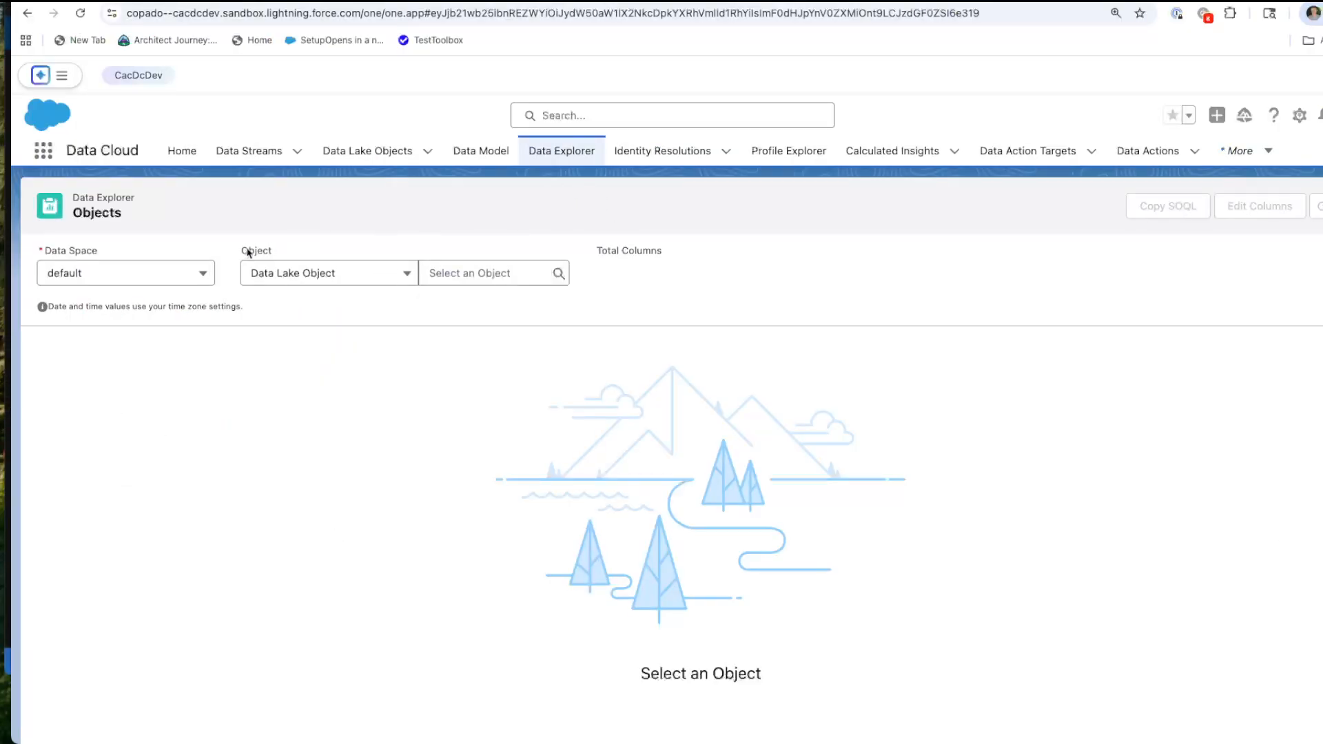
Step: Switch to Data Explorer in Salesforce, display the AirportAPI-Airport data lake object's records and widen the Data Source column
{"action": "left_click", "coordinate": [322, 280]}
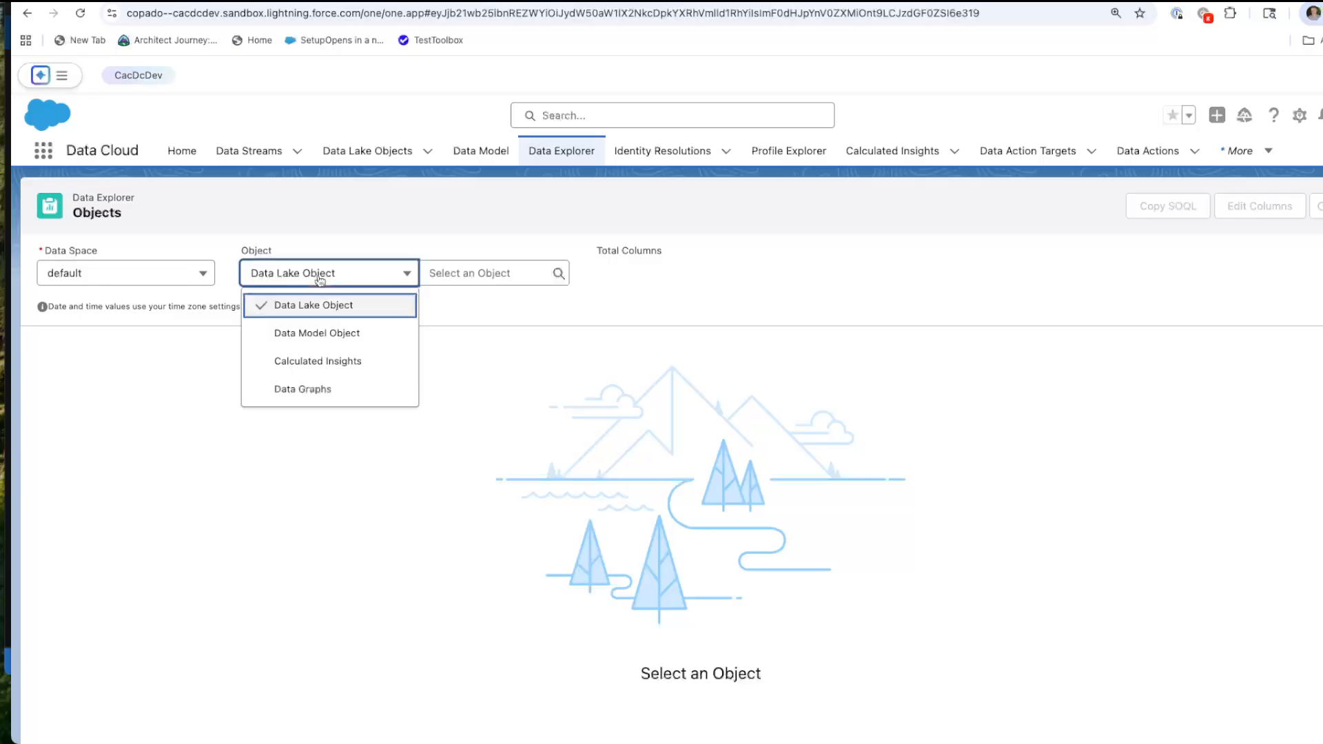
{"action": "left_click", "coordinate": [305, 304]}
{"action": "left_click", "coordinate": [438, 272]}
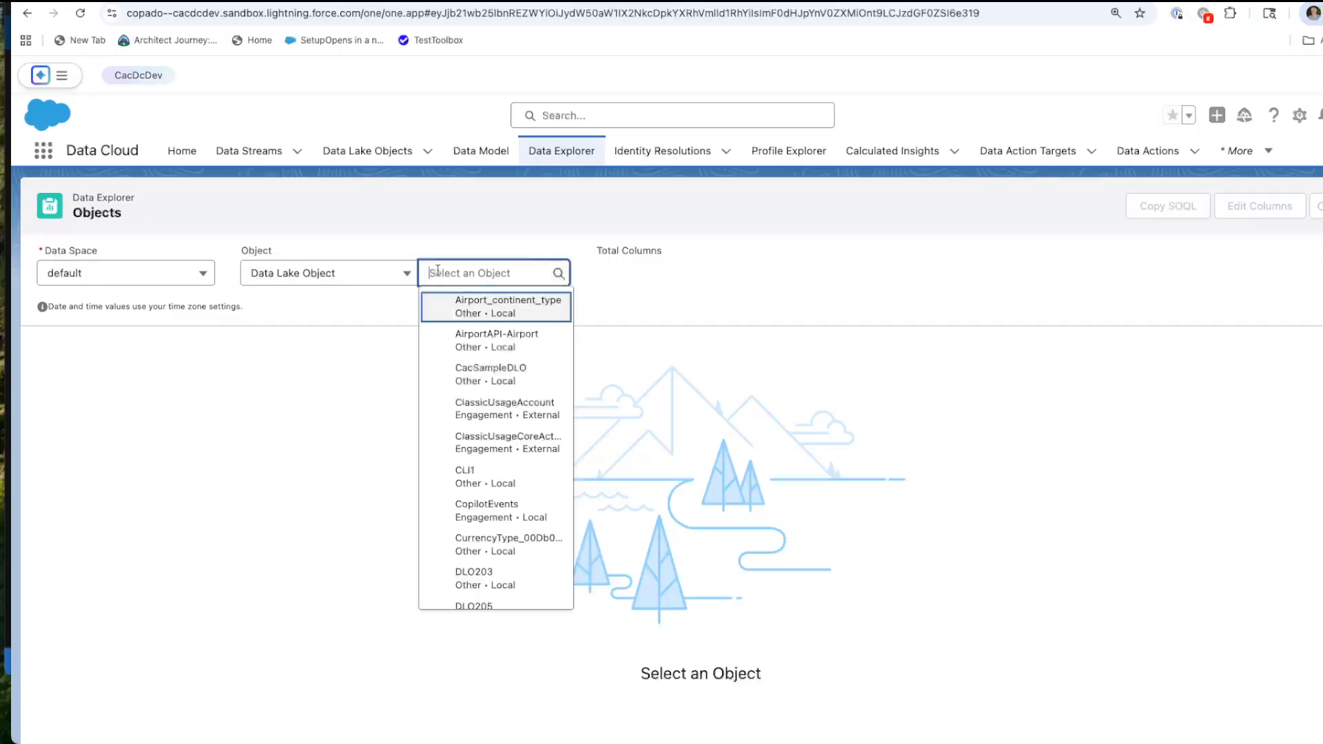
{"action": "left_click", "coordinate": [471, 341]}
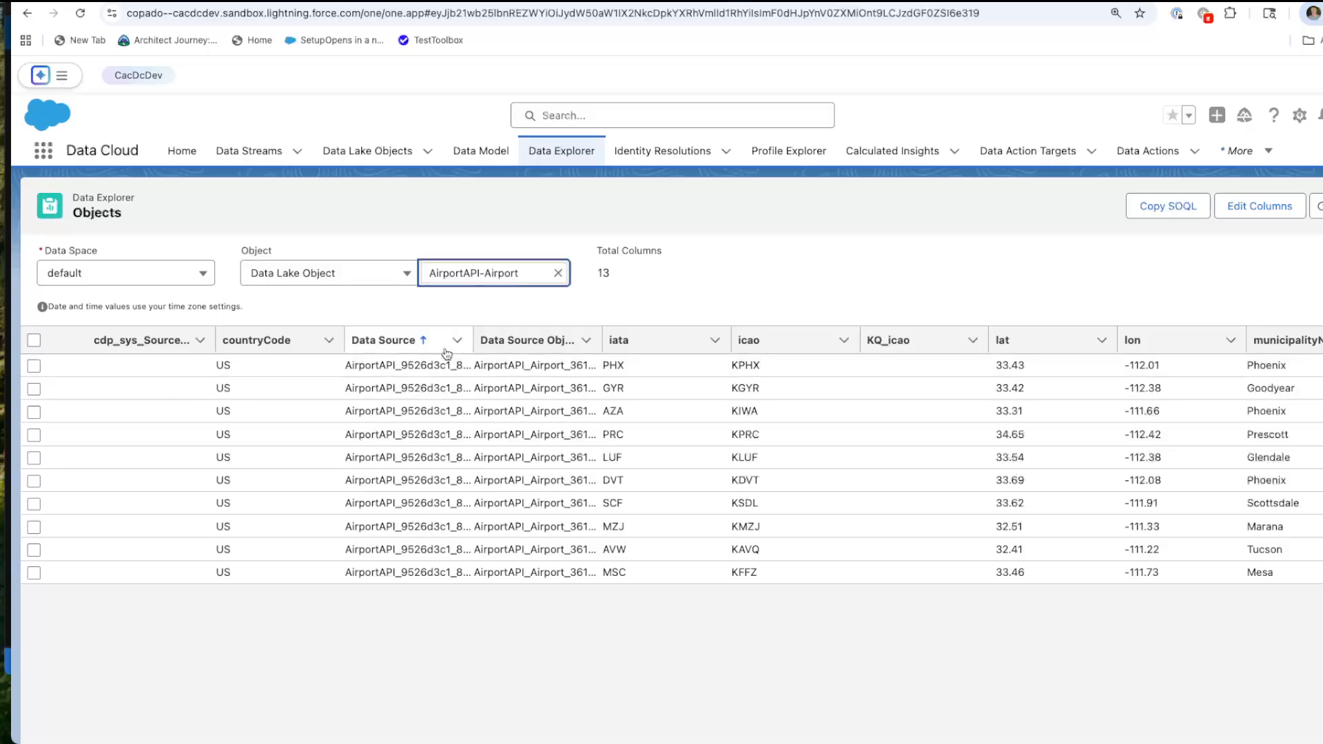
{"action": "left_click_drag", "start_coordinate": [477, 340], "coordinate": [678, 334]}
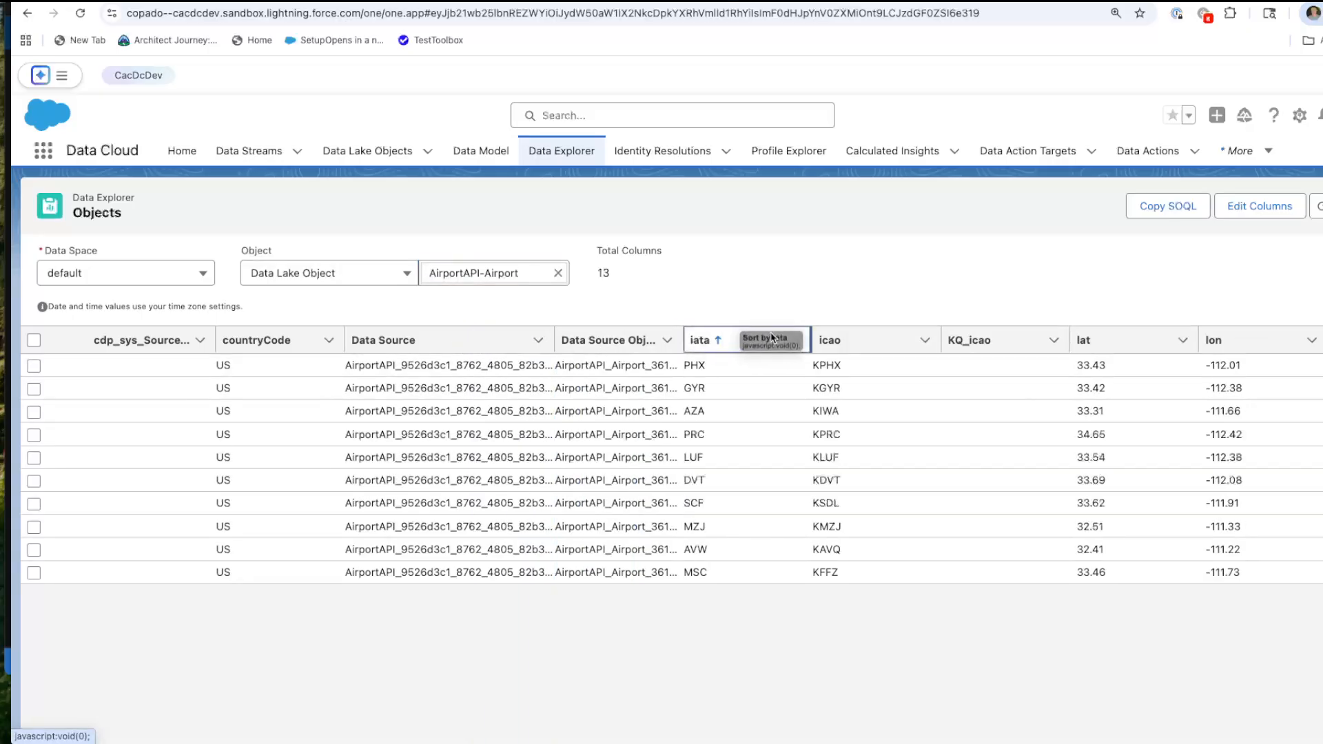
{"action": "left_click", "coordinate": [735, 342]}
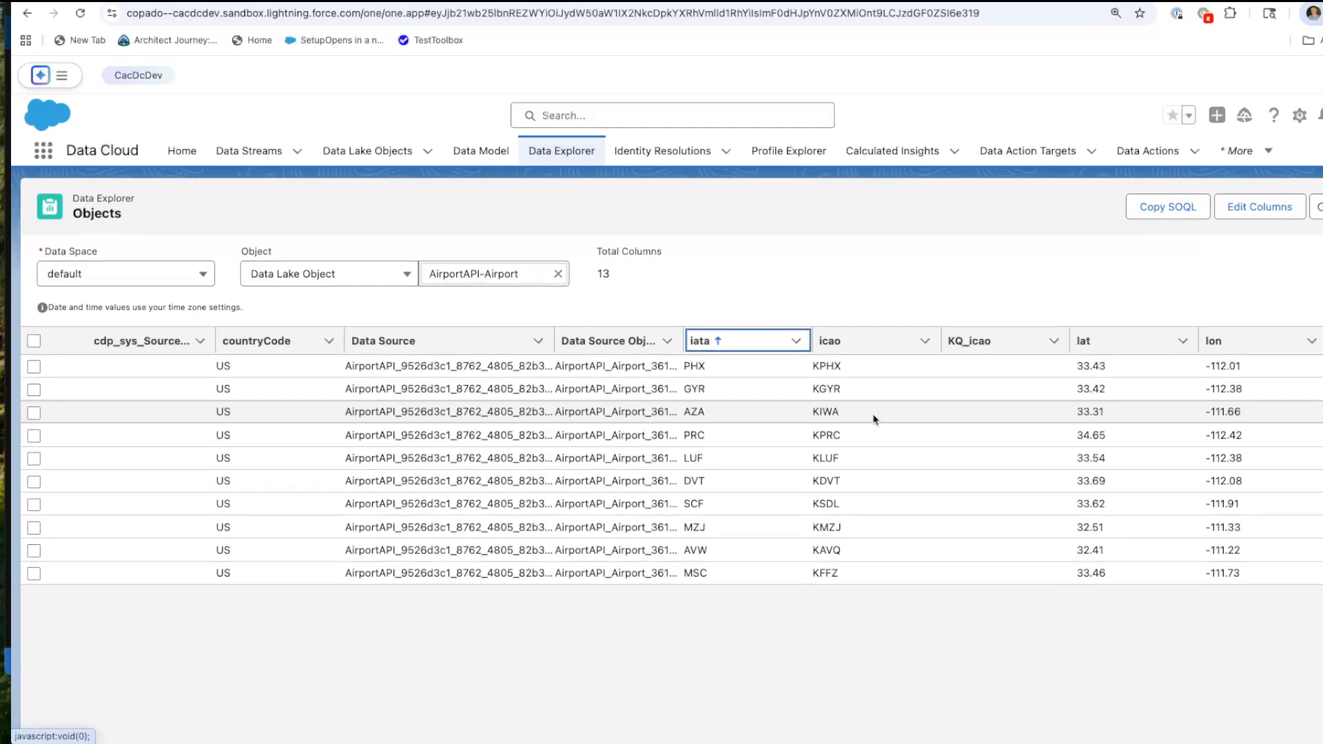